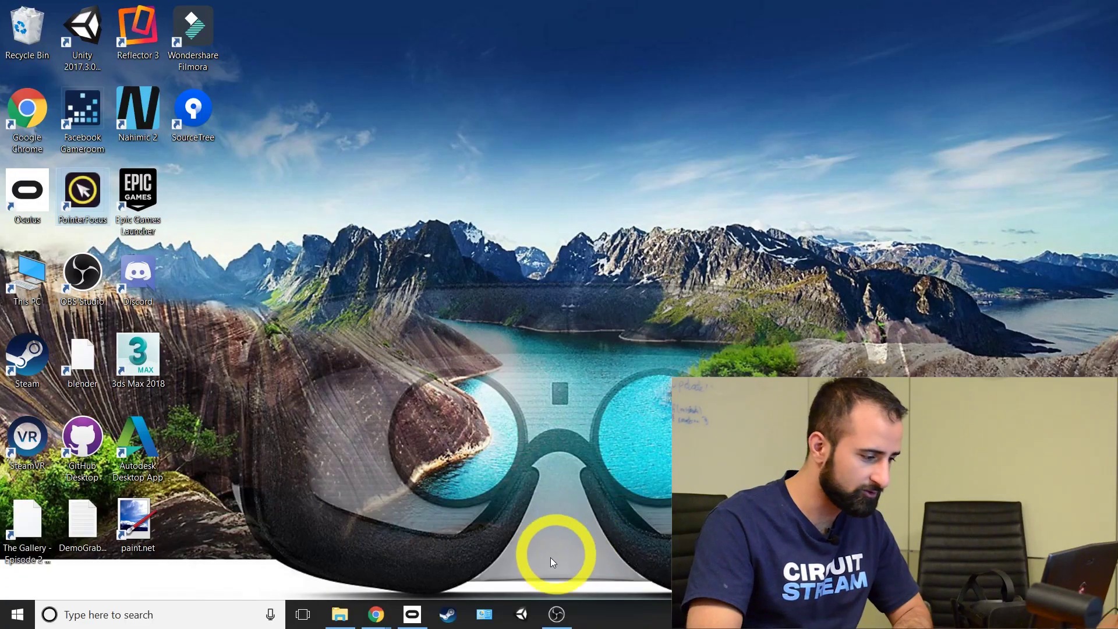
Launch Unity 2017.3.0f3 from the taskbar to show its Projects list.
left_click(522, 612)
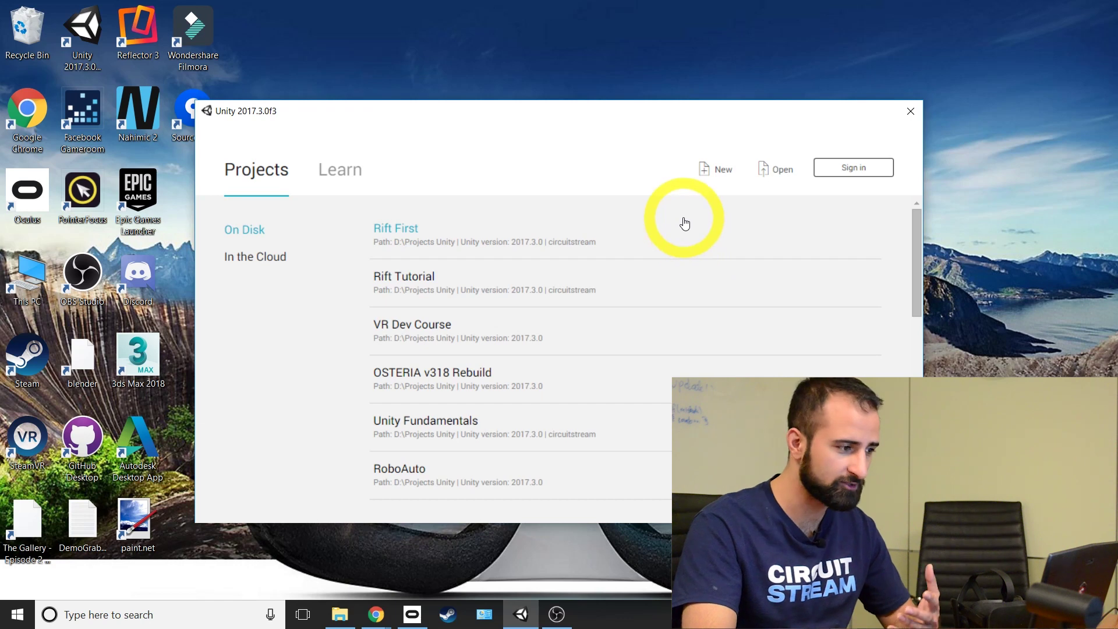
Try creating a new 3D project named 'Rift Tutorial', which already exists.
left_click(722, 172)
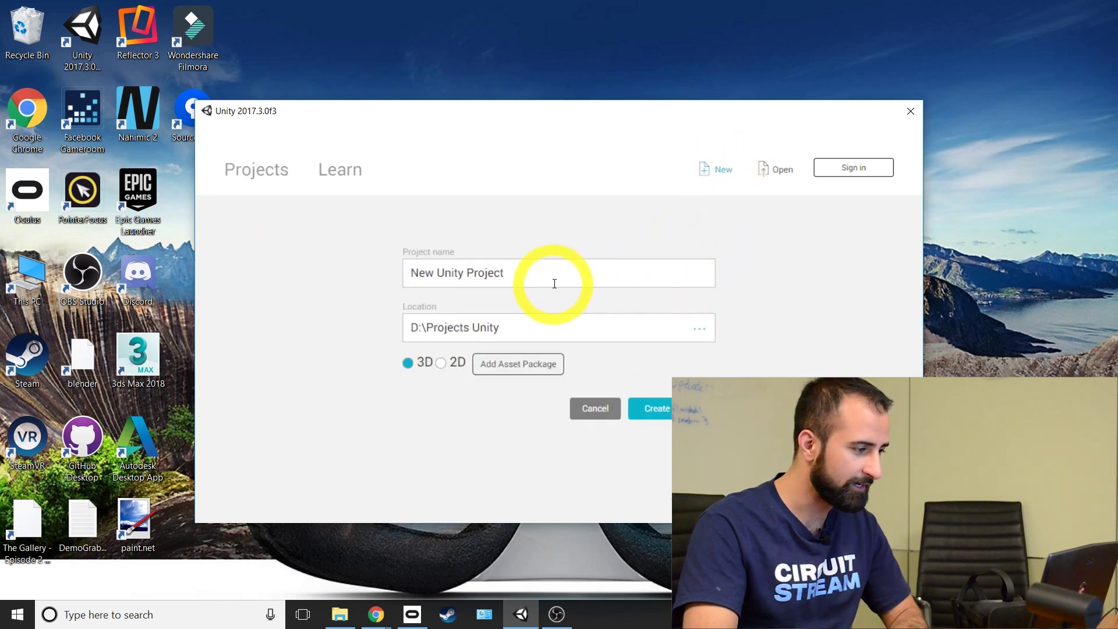
left_click_drag(552, 282, 361, 273)
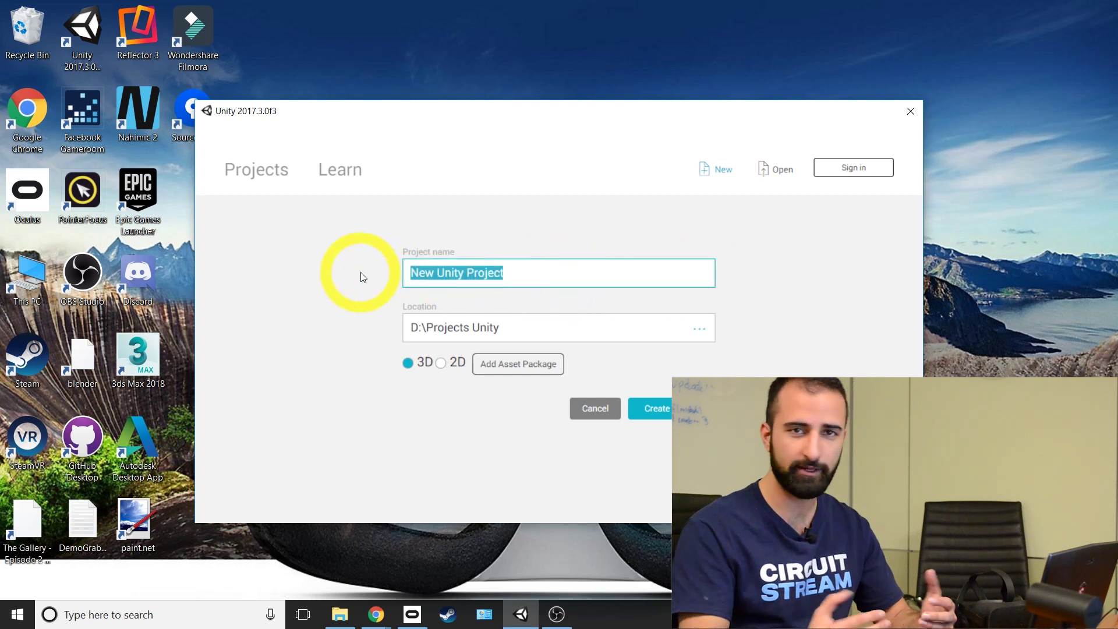
type("Rift")
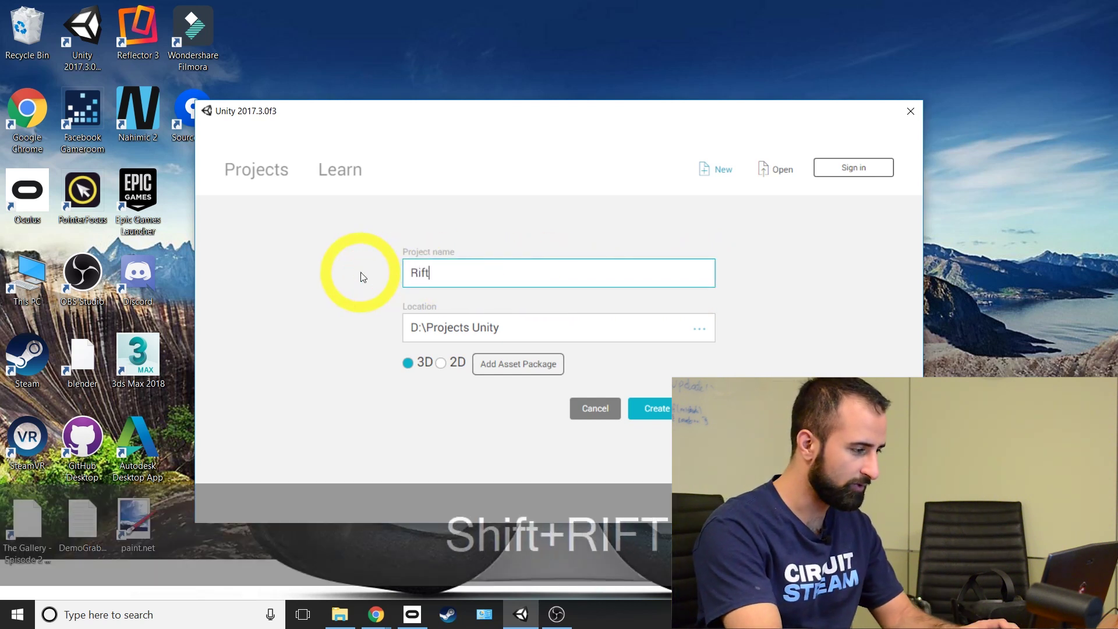
type(" Tutorial")
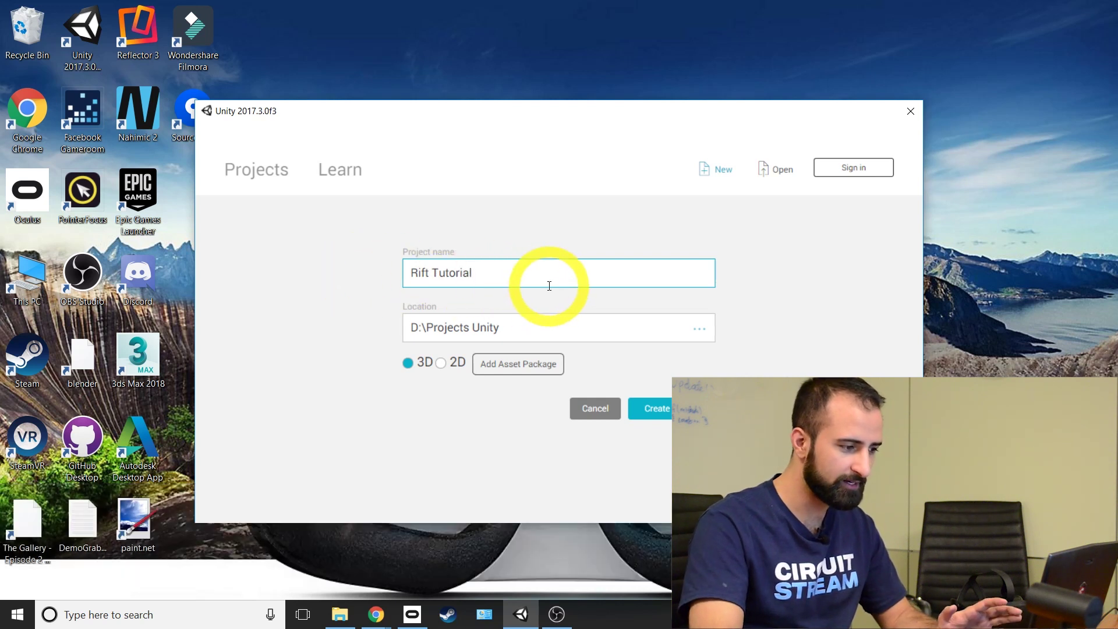
left_click(667, 416)
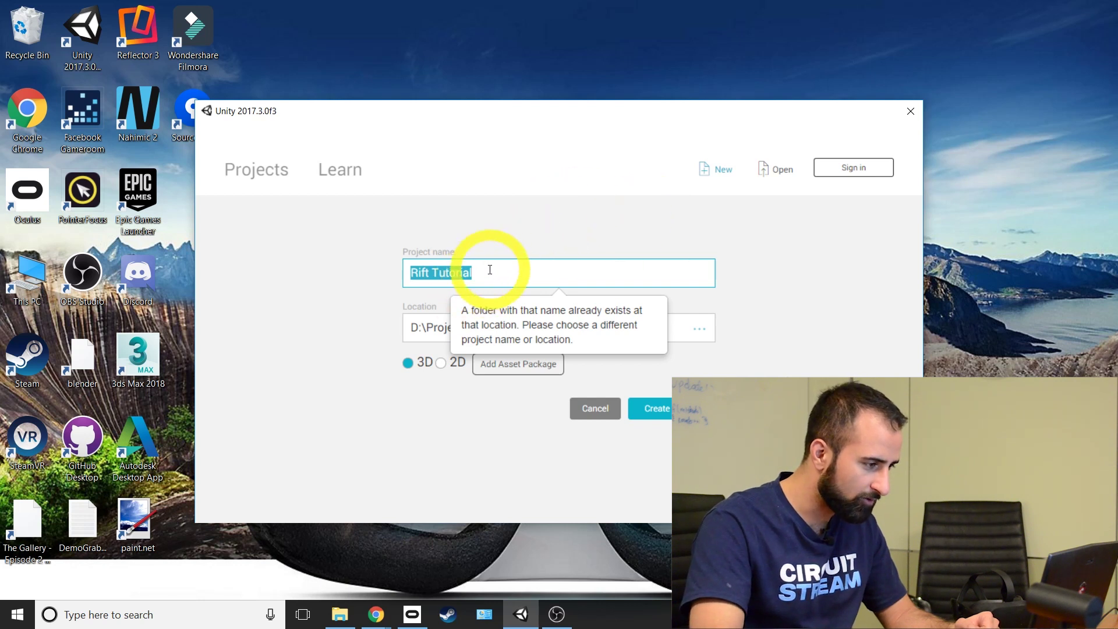
Rename the project to 'Oculus Tutorial' and create it.
left_click(457, 272)
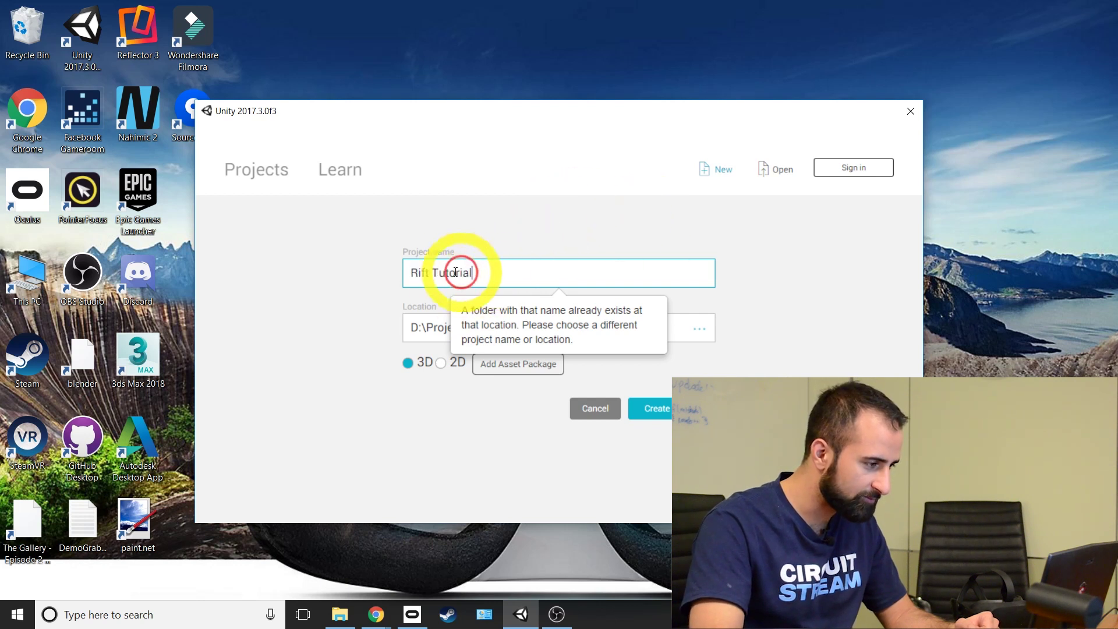
double_click(422, 272)
type("Oculus")
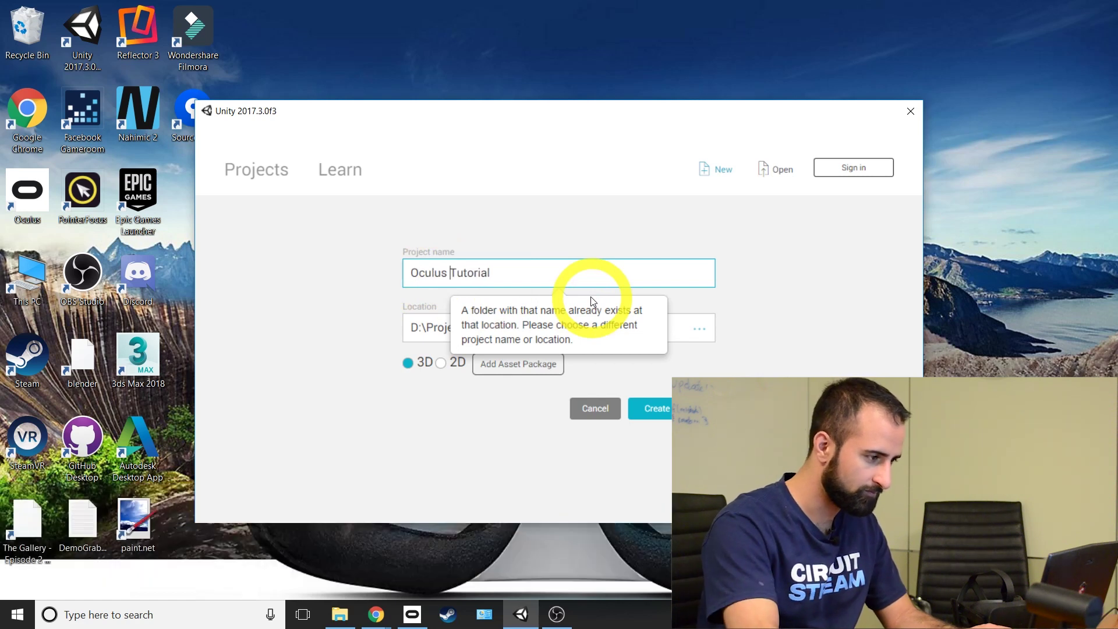
left_click(657, 408)
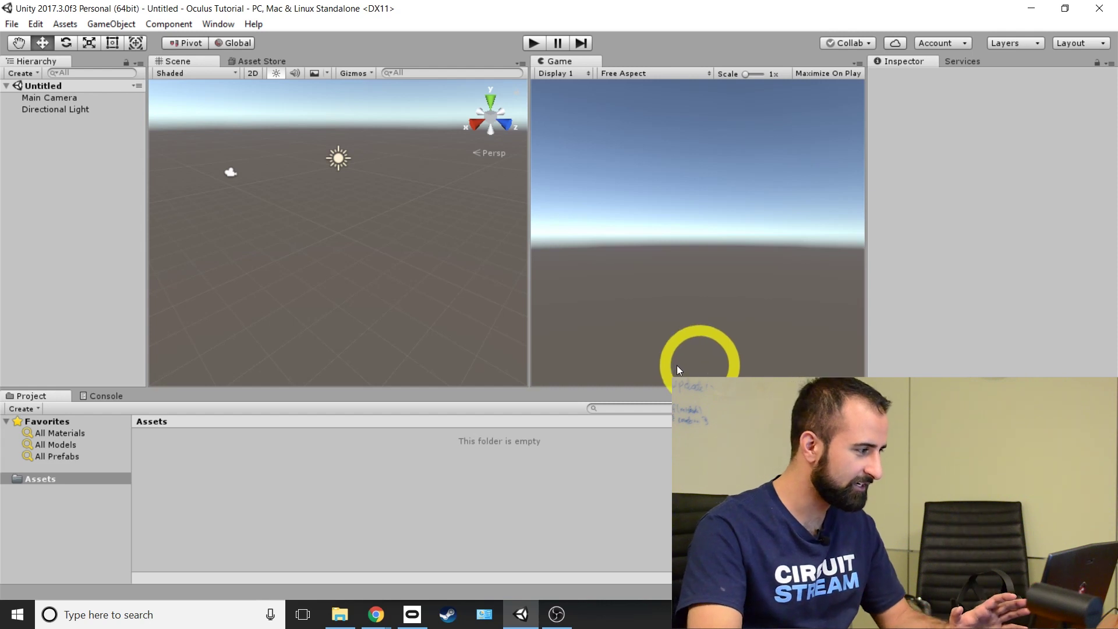
Select Main Camera, then Directional Light, to view their Inspector properties.
left_click(73, 100)
left_click(74, 108)
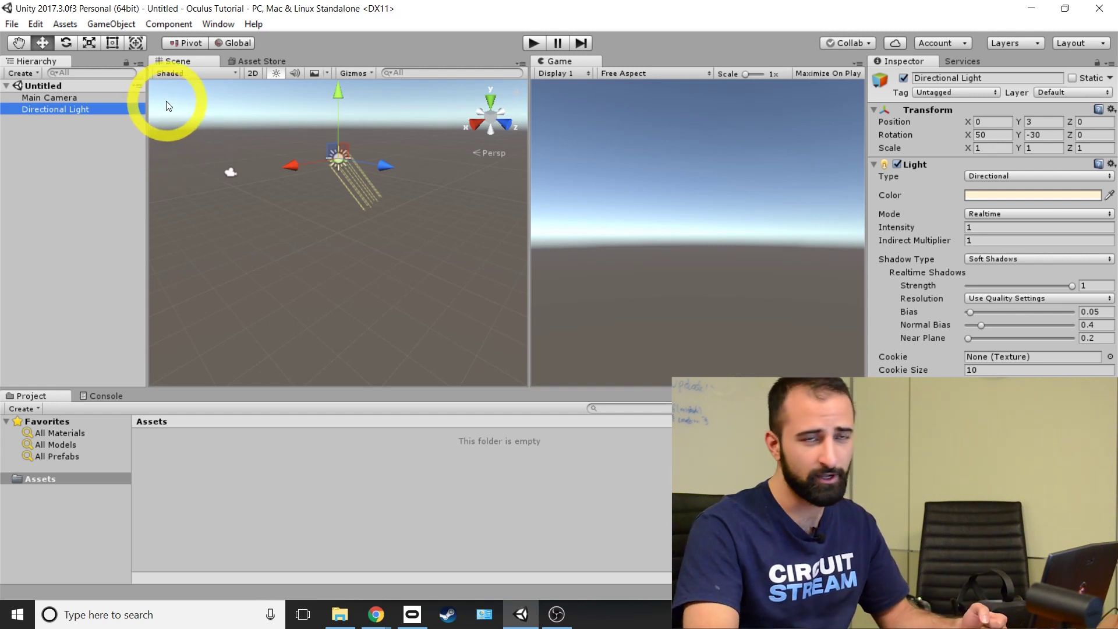
Open Build Settings for PC, Mac & Linux Standalone and show its Player Settings.
left_click(13, 23)
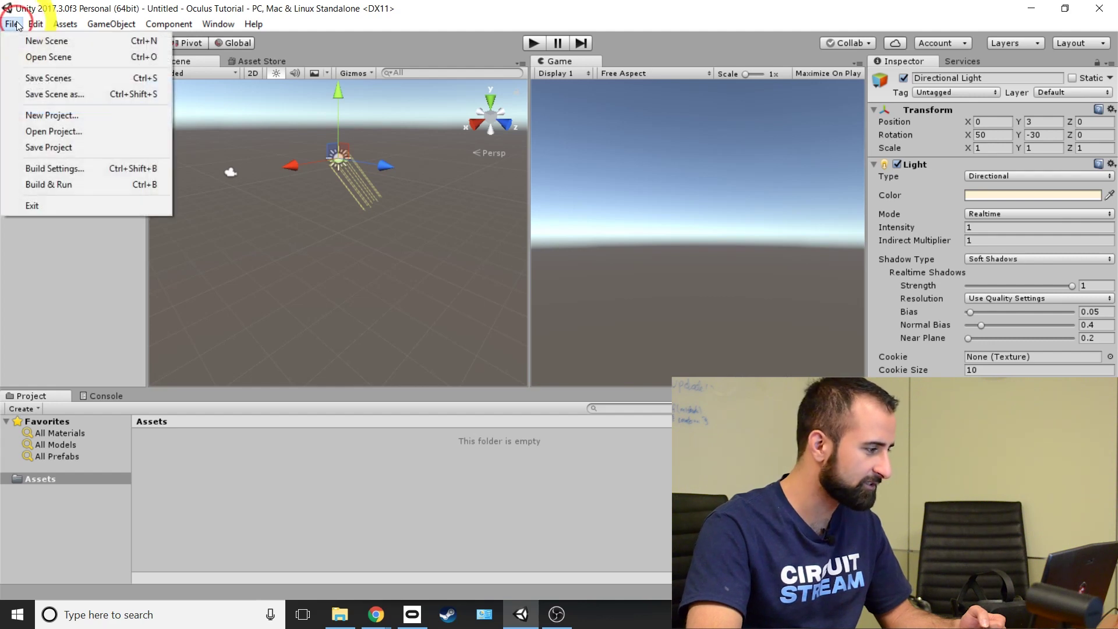
left_click(45, 168)
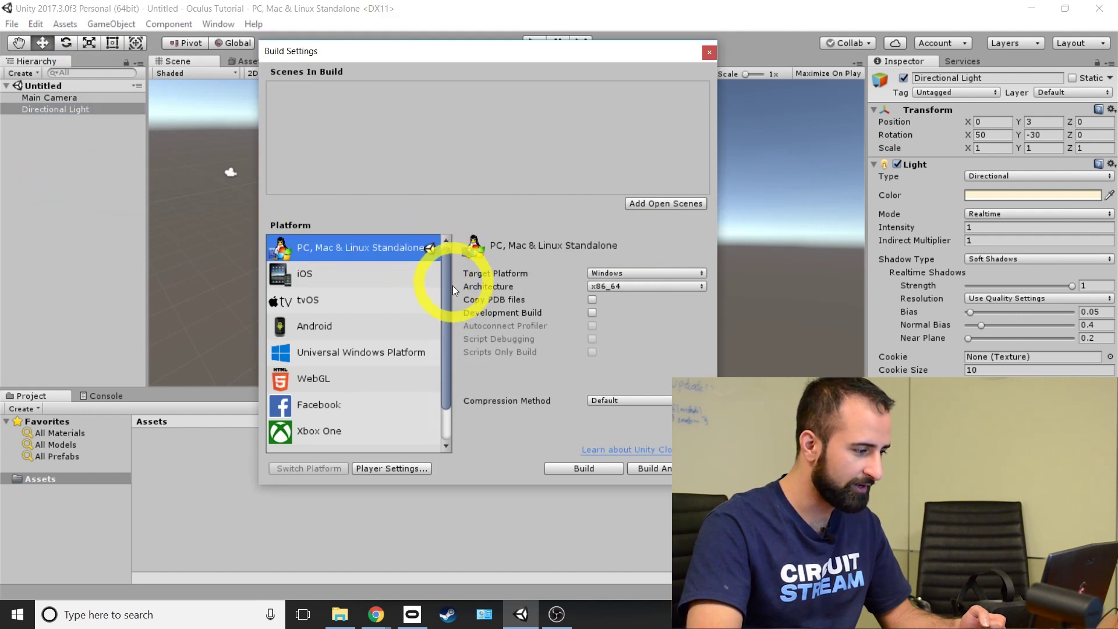
left_click_drag(414, 54, 414, 43)
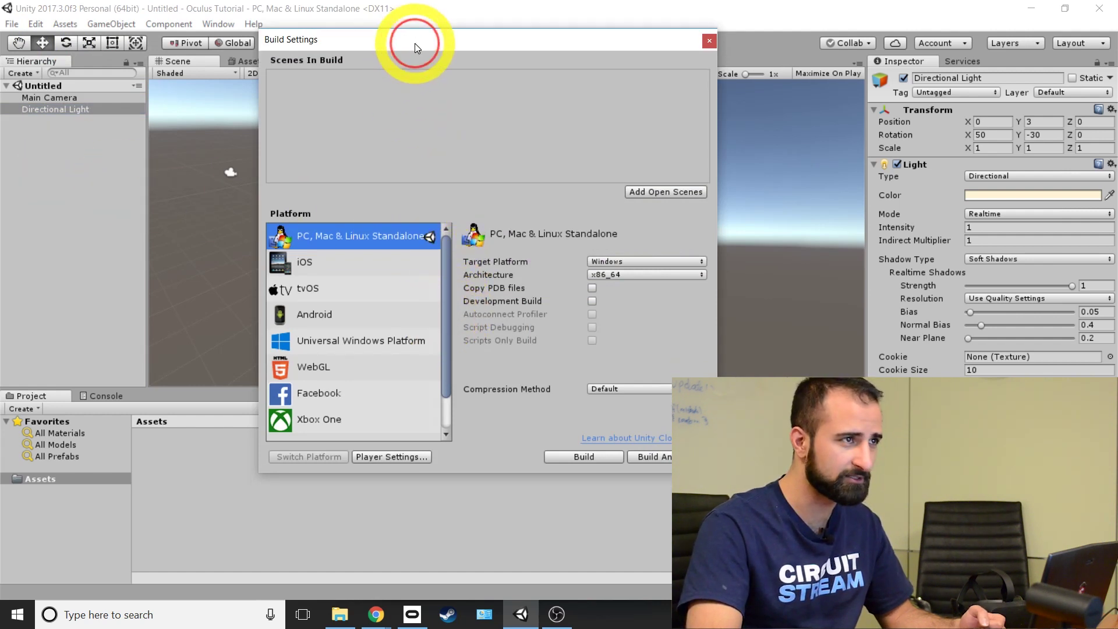
left_click(388, 457)
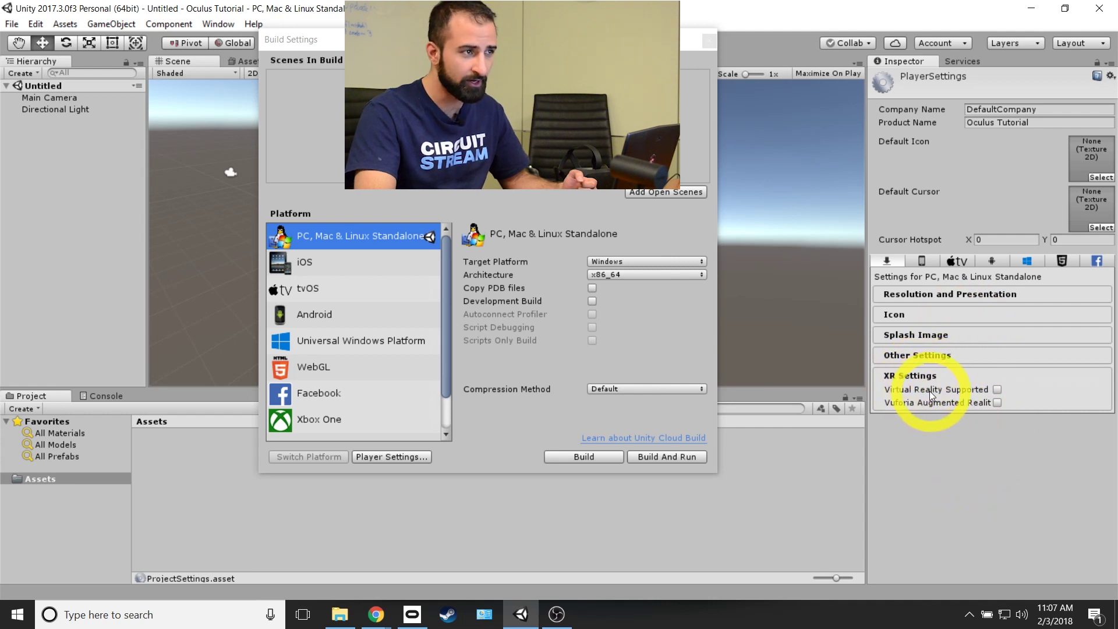
Enable Virtual Reality Supported with Oculus and OpenVR SDKs, then close Build Settings.
left_click(996, 389)
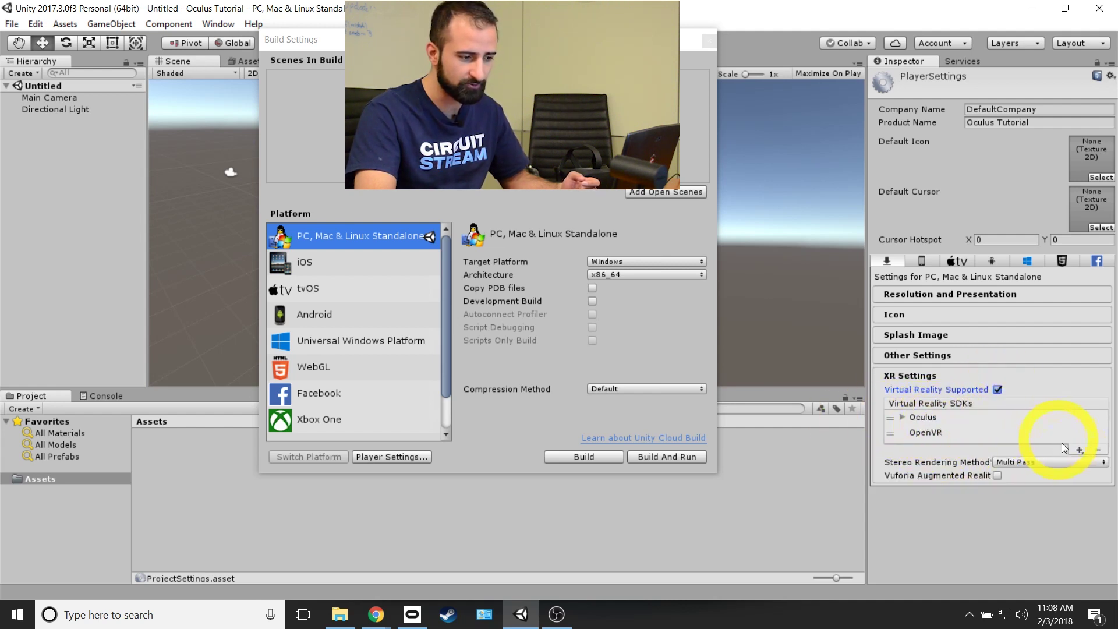
left_click(1080, 450)
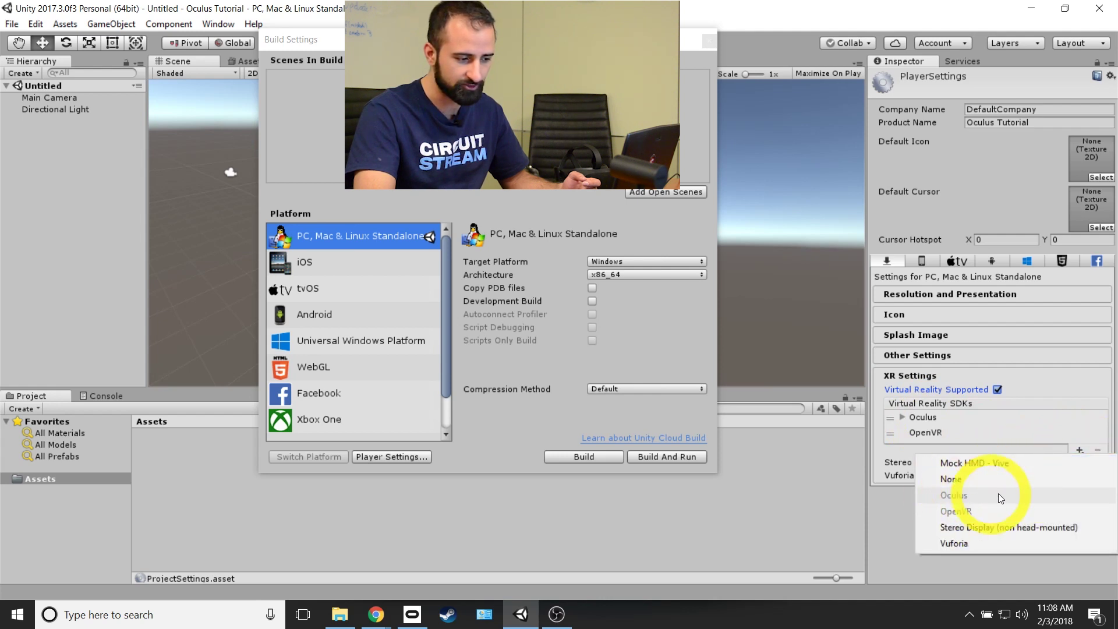
left_click(910, 507)
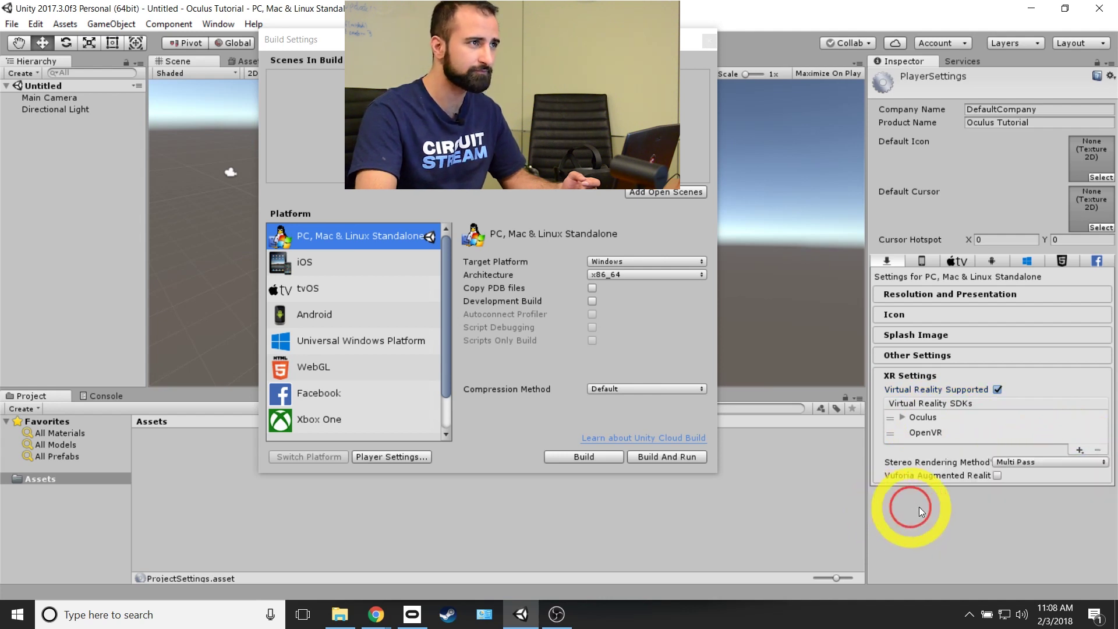
left_click(708, 44)
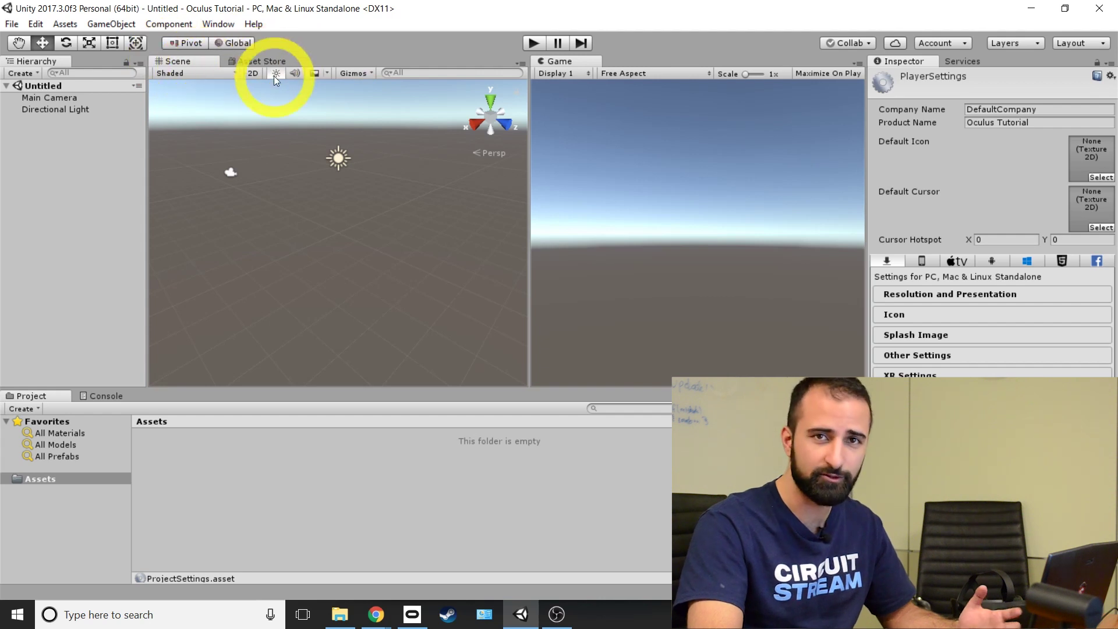
Open the Asset Store from the Window menu as an editor tab.
right_click(195, 58)
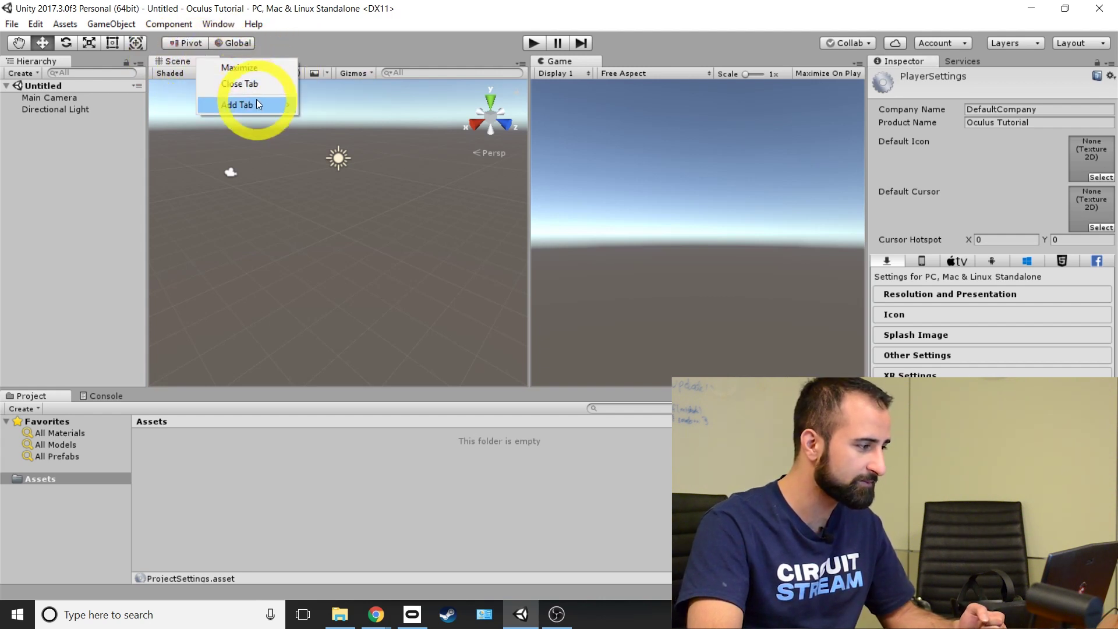
mouse_move(258, 104)
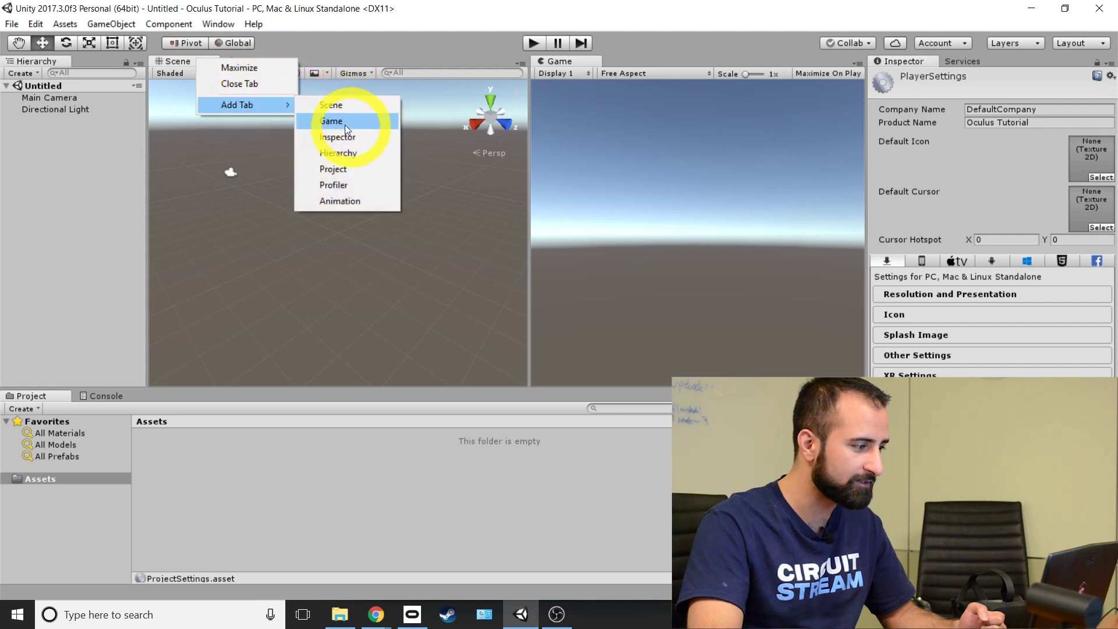
left_click(308, 40)
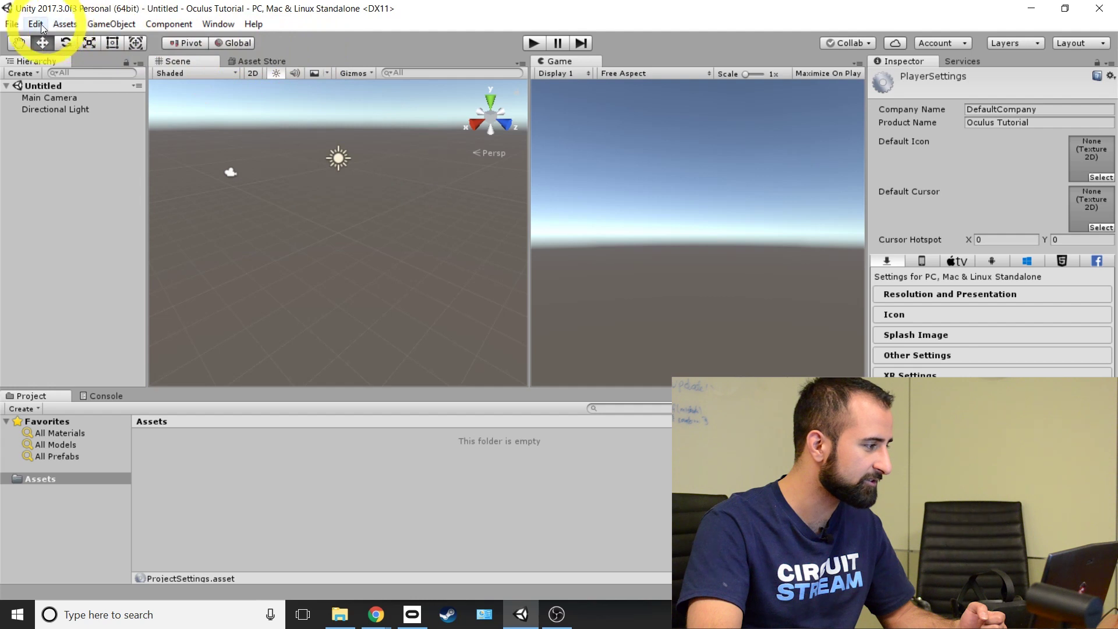
left_click(226, 27)
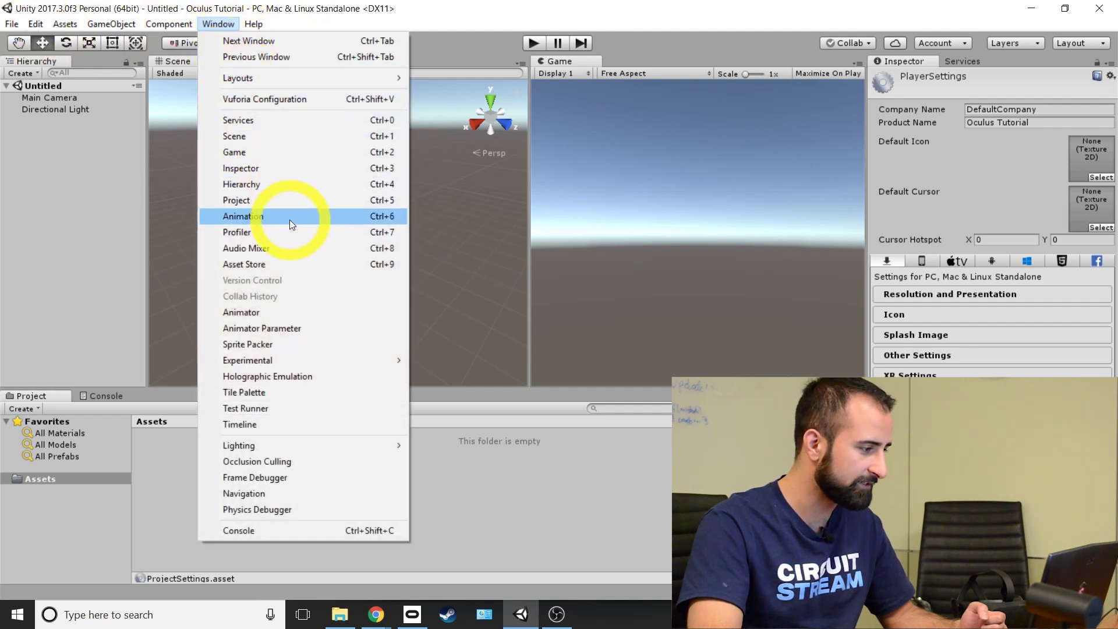
left_click(301, 263)
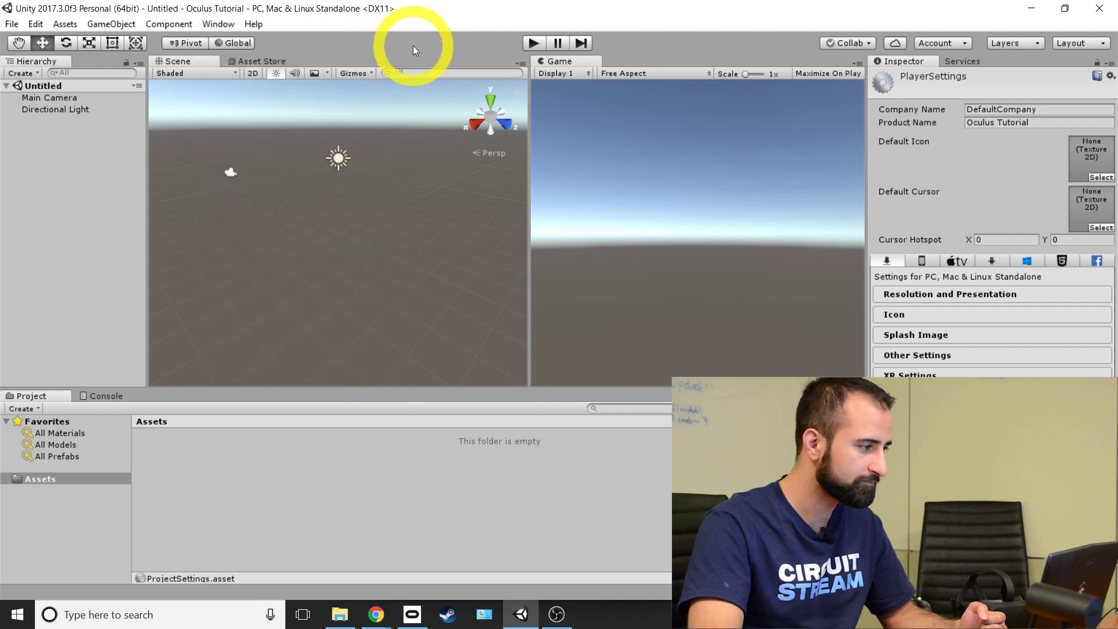
left_click(265, 62)
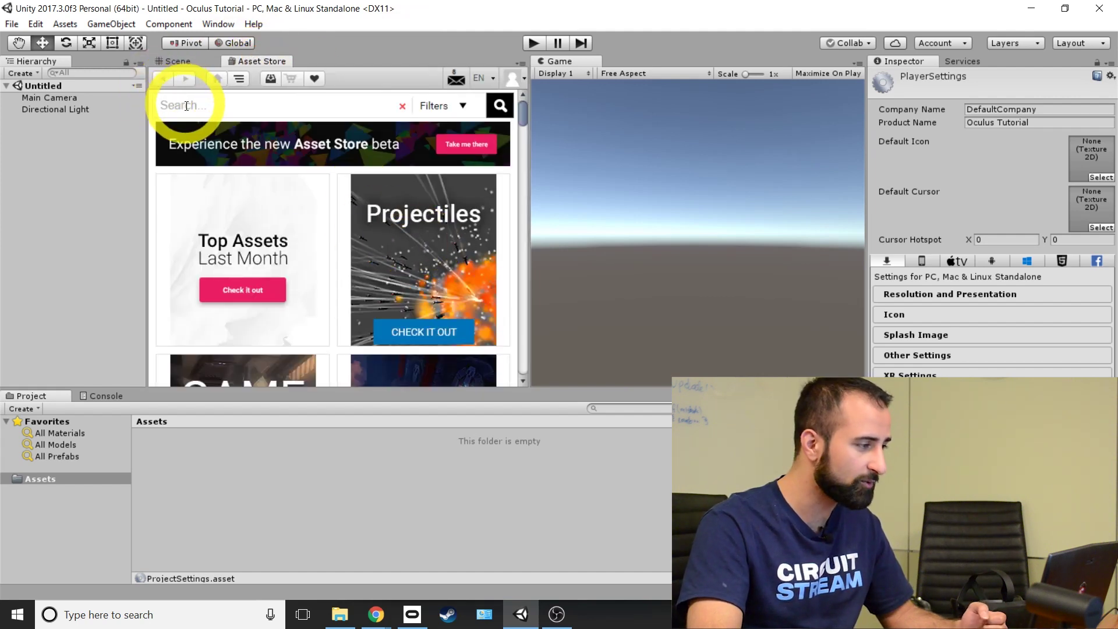
Search the Asset Store for 'Oculus integration', open its page and start the import.
left_click(187, 105)
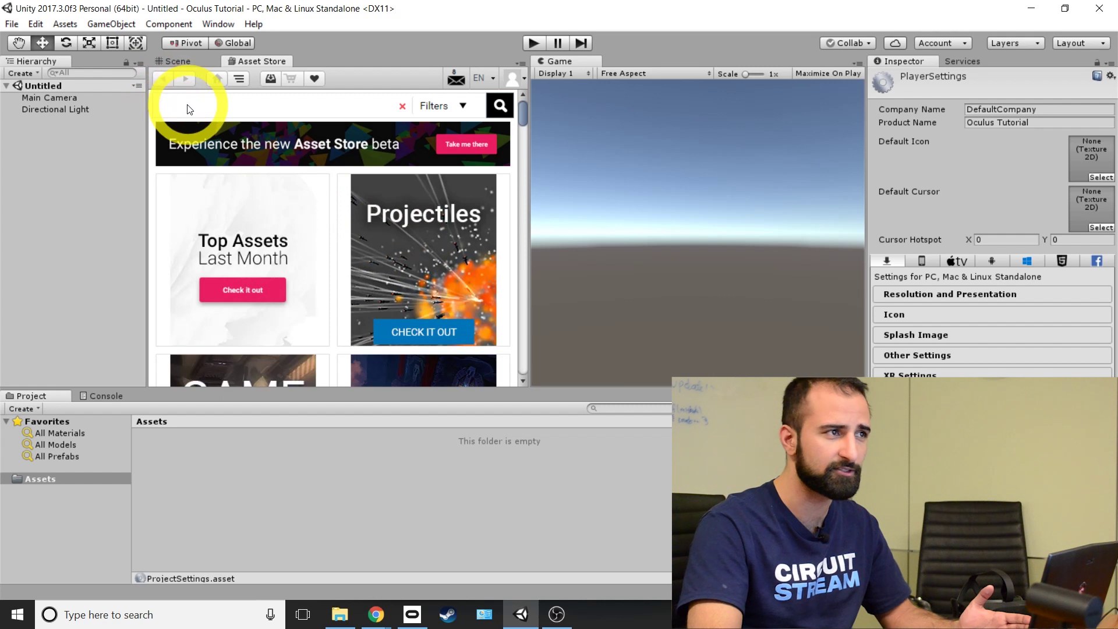
type("Oc")
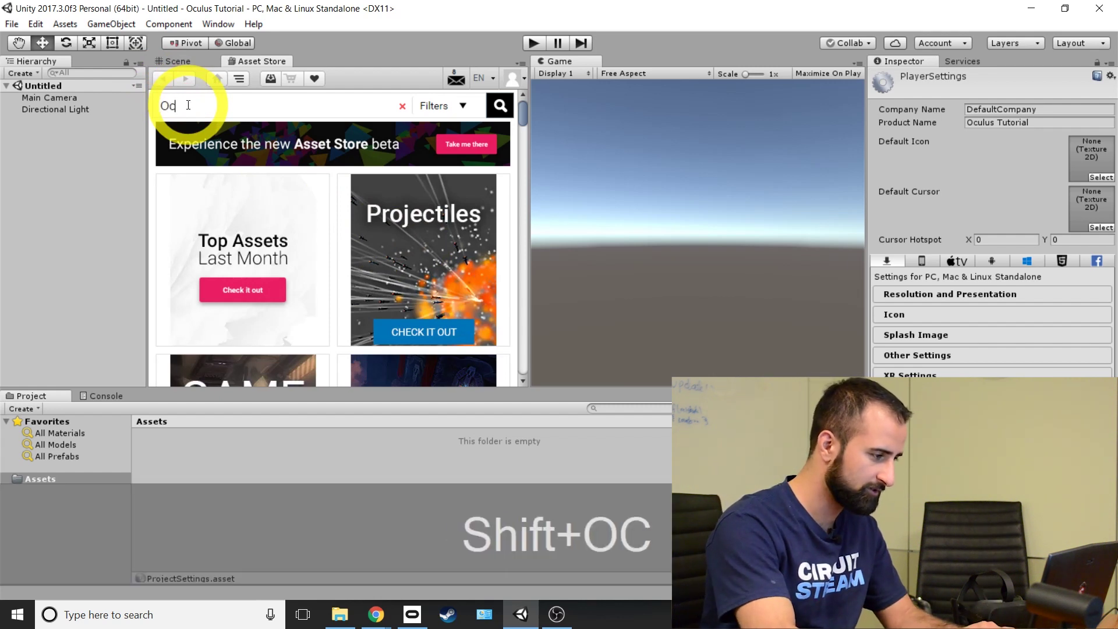
type("ulus integration")
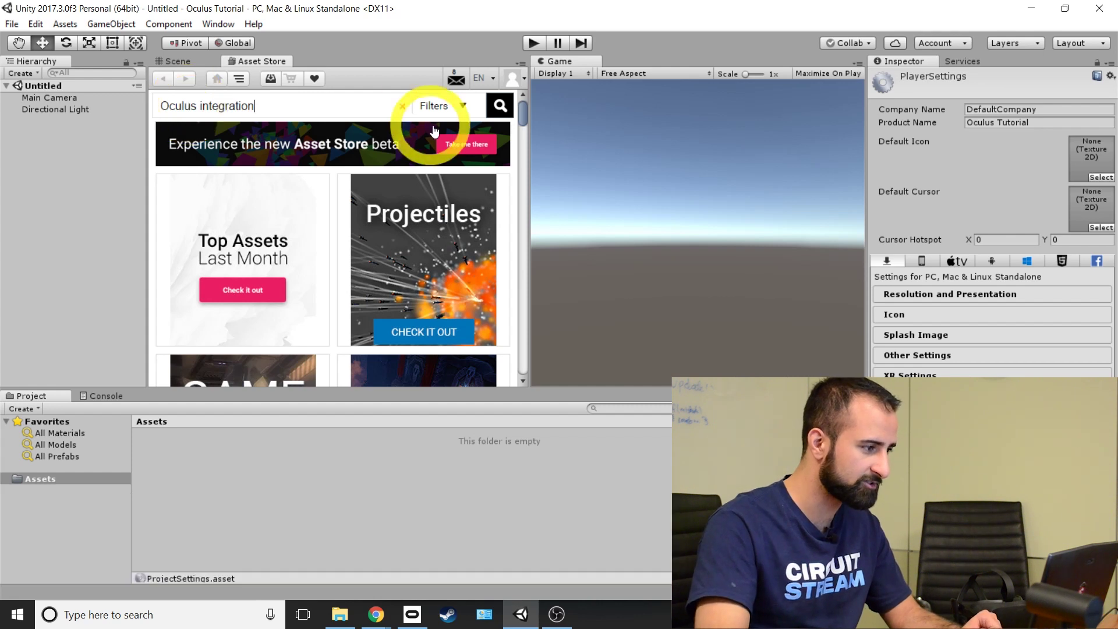
left_click(499, 106)
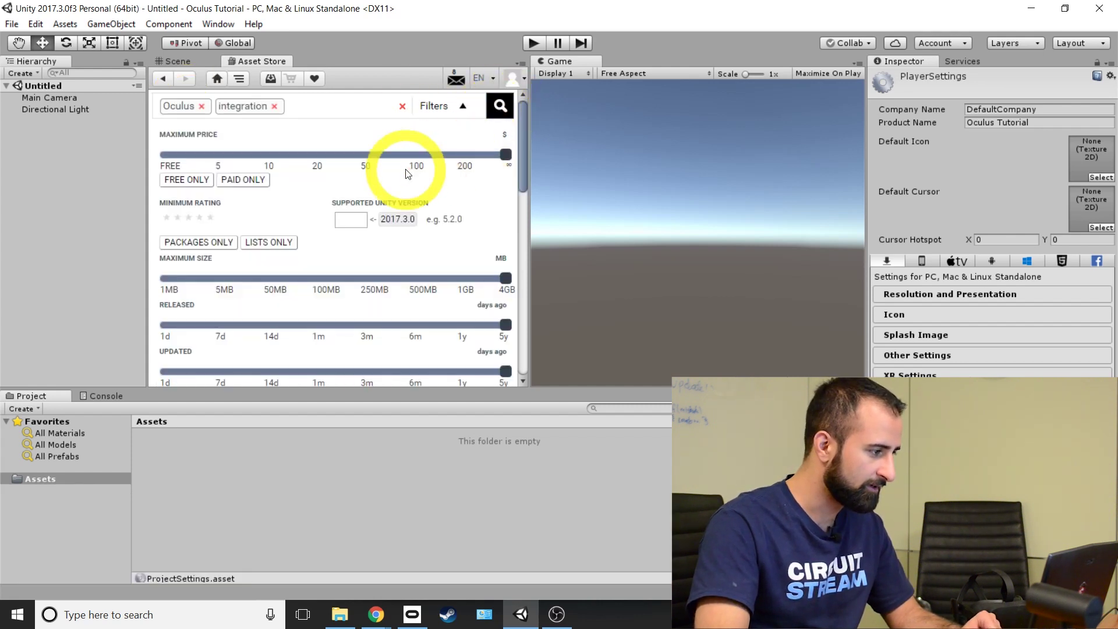
scroll(406, 173, "down", 5)
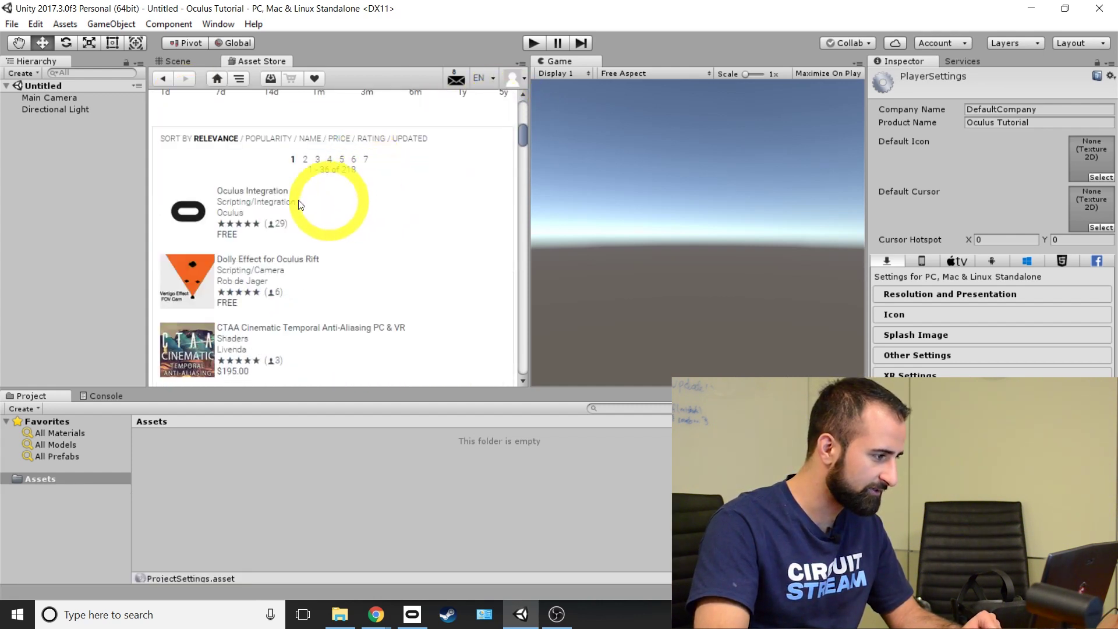
left_click(259, 195)
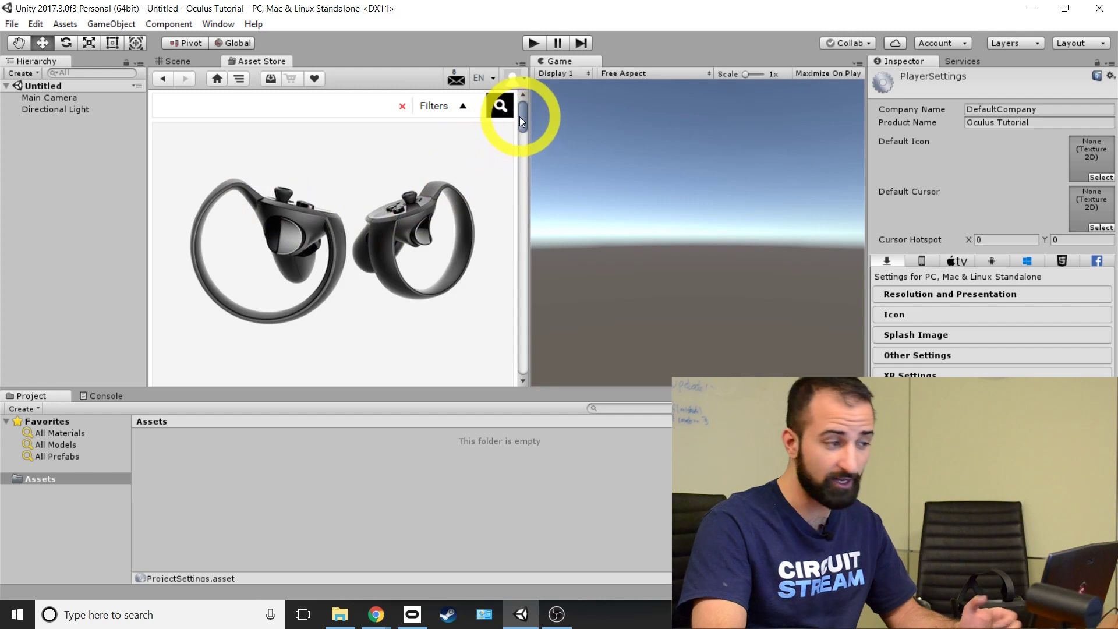
left_click_drag(526, 117, 516, 149)
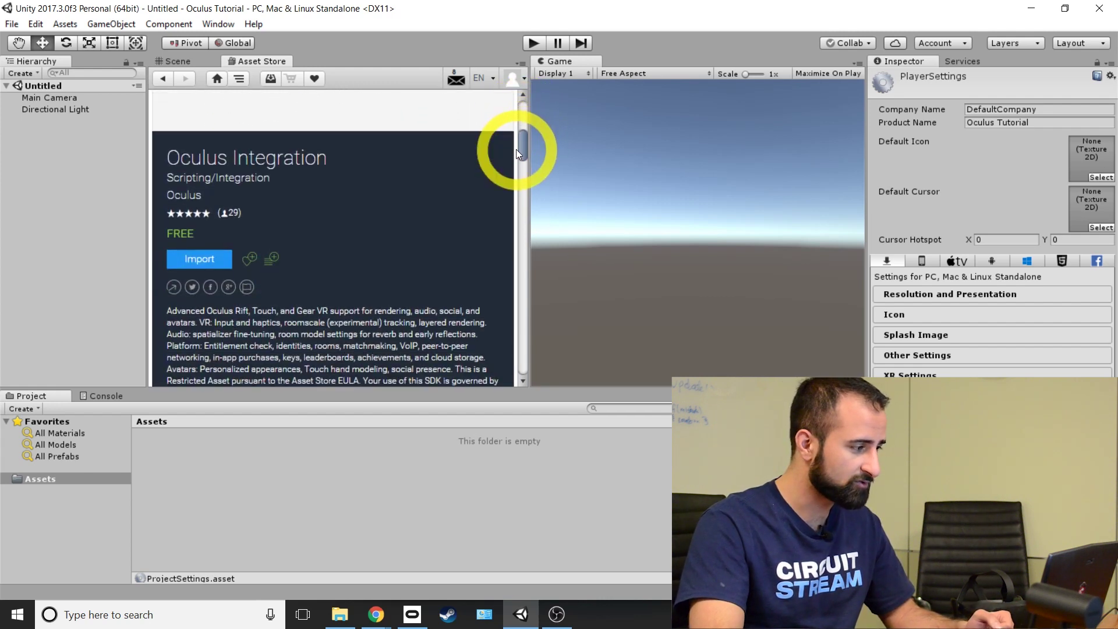
left_click(218, 266)
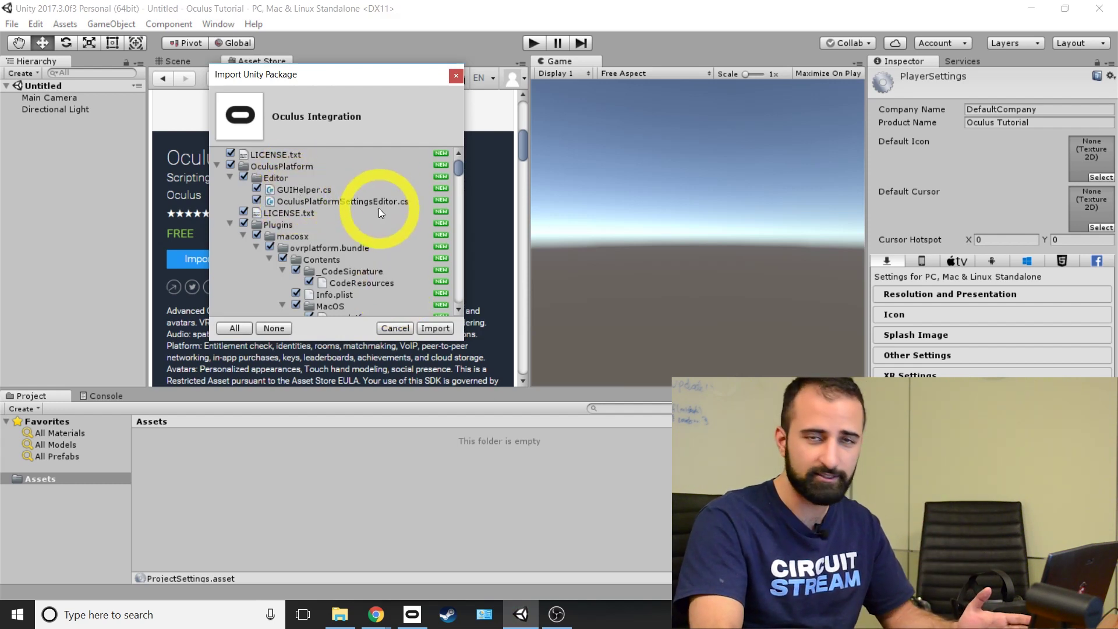
Import all items of the Oculus Integration package.
left_click(438, 329)
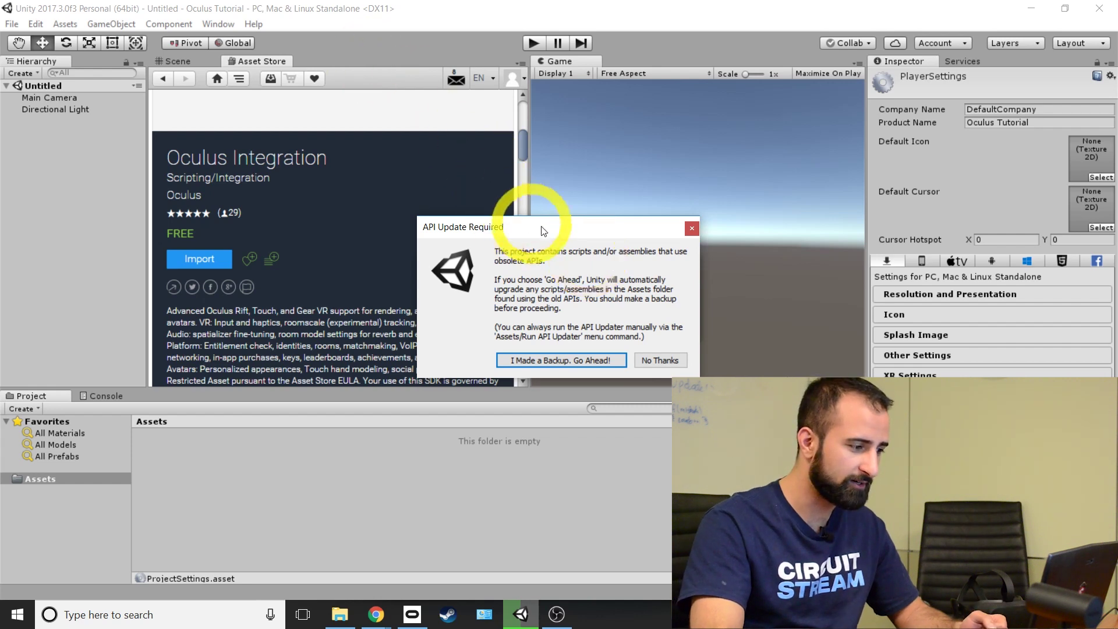
Confirm 'I Made a Backup. Go Ahead!' so obsolete APIs are upgraded.
left_click(582, 362)
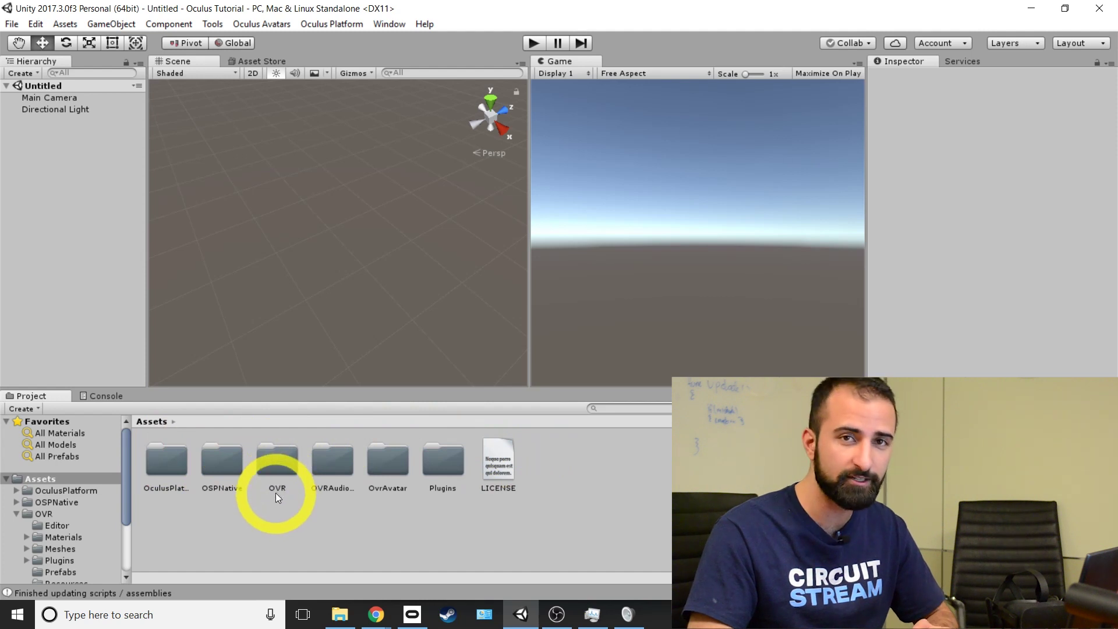
Drag the OVRCameraRig prefab from OVR/Prefabs into the scene Hierarchy.
double_click(277, 468)
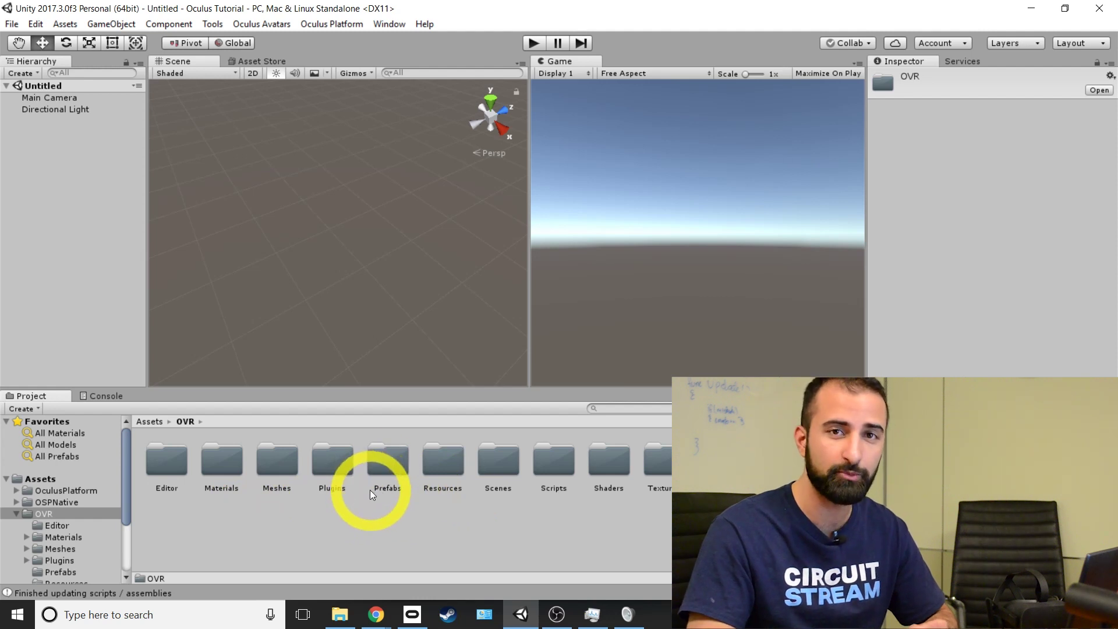
double_click(395, 470)
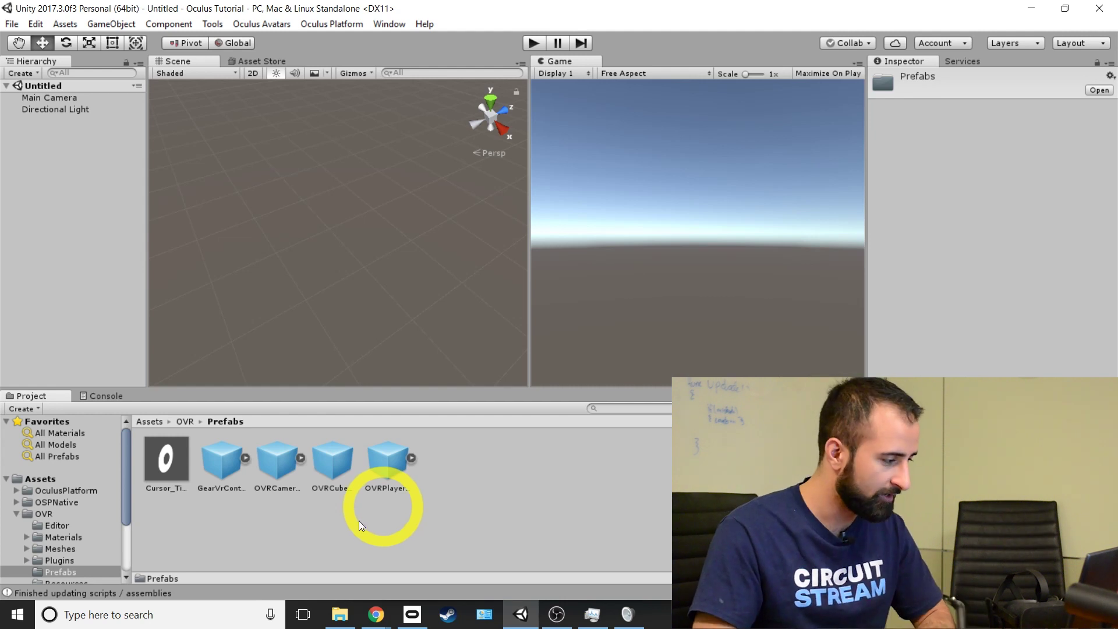
left_click(278, 461)
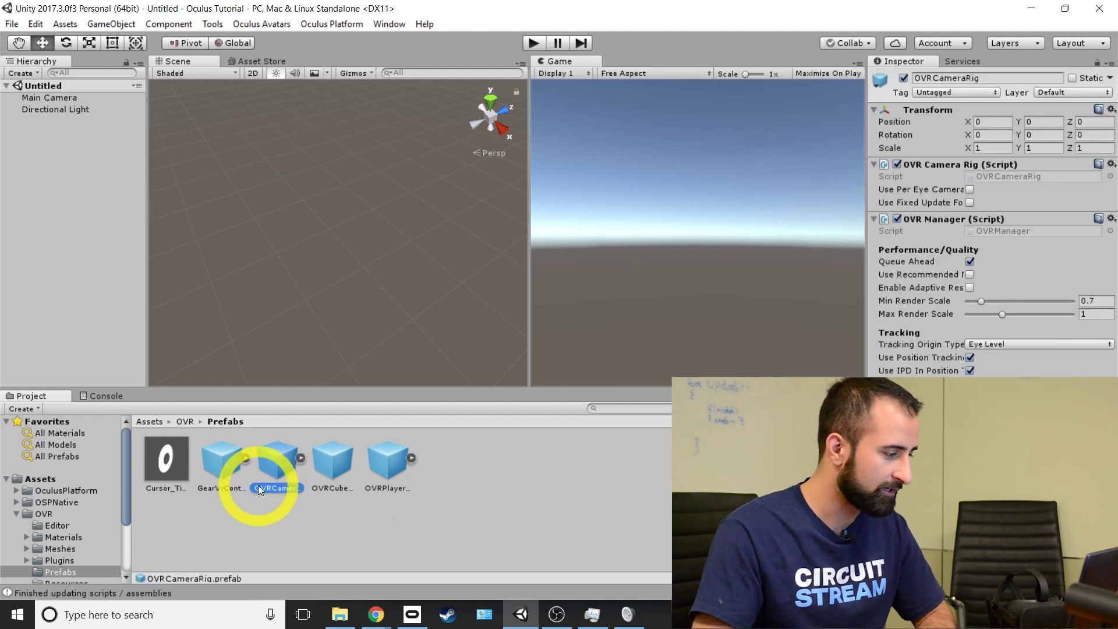
left_click_drag(277, 465, 82, 189)
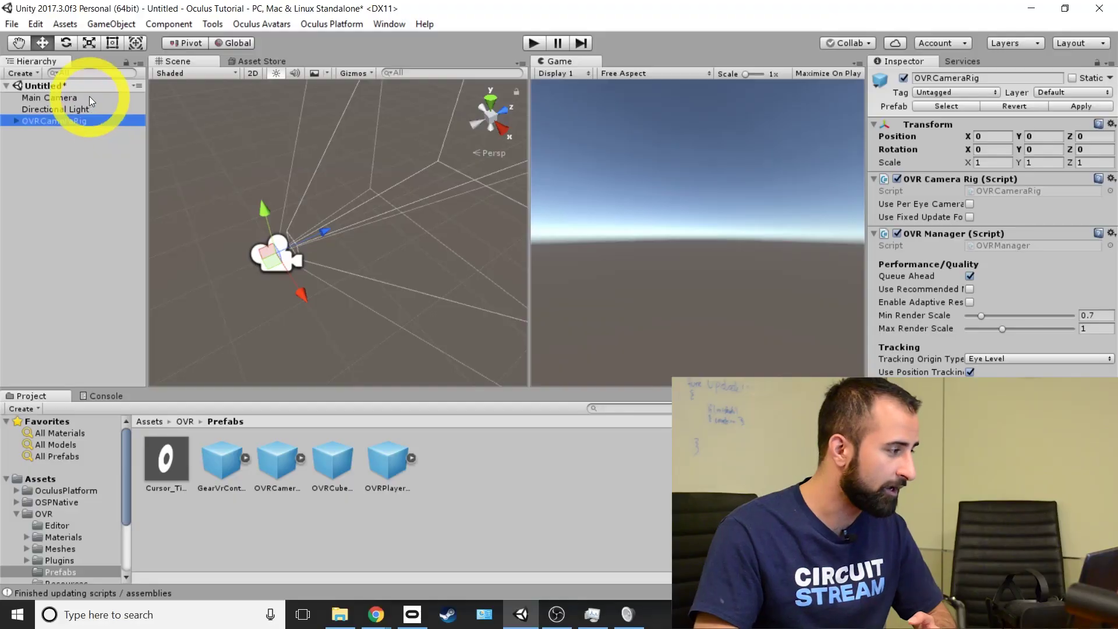
Delete the default Main Camera from the scene, keeping Directional Light and OVRCameraRig.
left_click(89, 96)
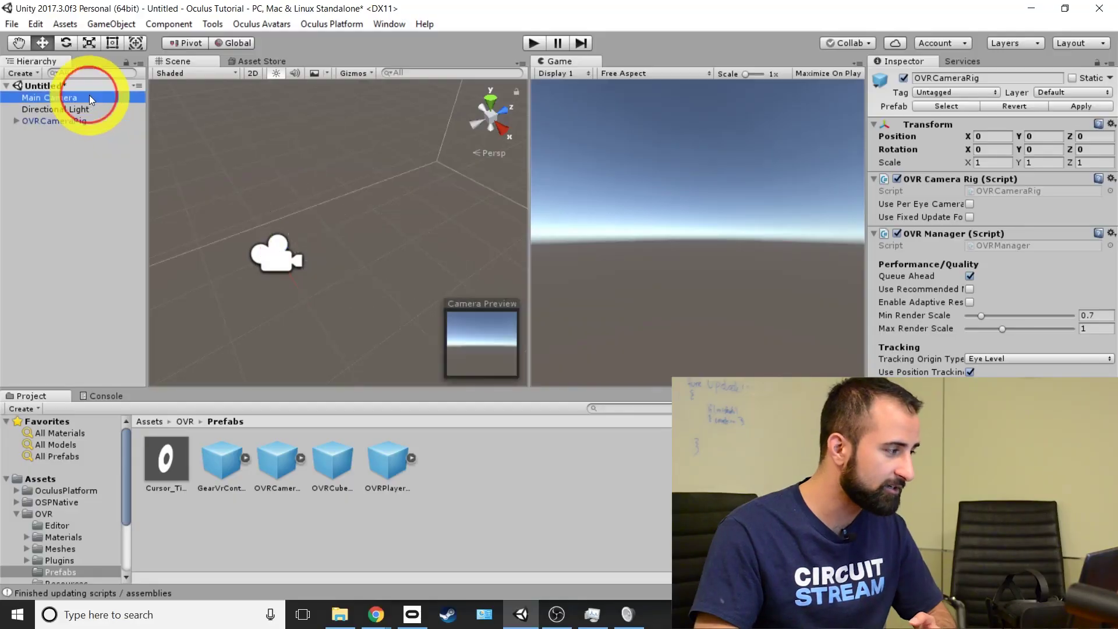
left_click(113, 174)
key("Delete")
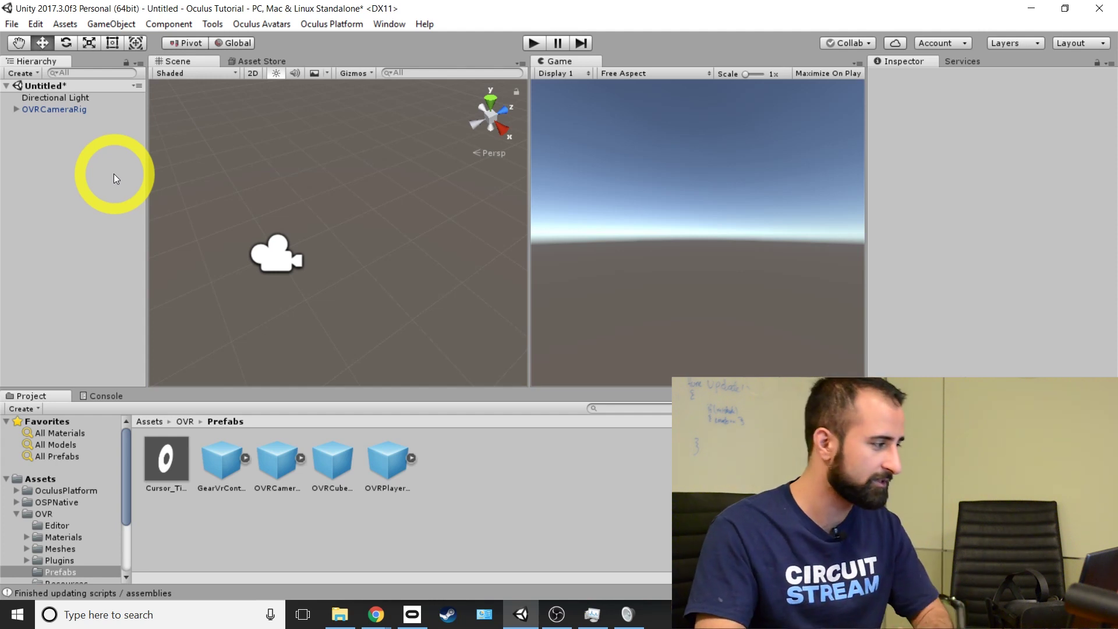
Expand the OVRCameraRig's OVR Manager settings and show the Tracking Origin Type choices.
left_click(72, 111)
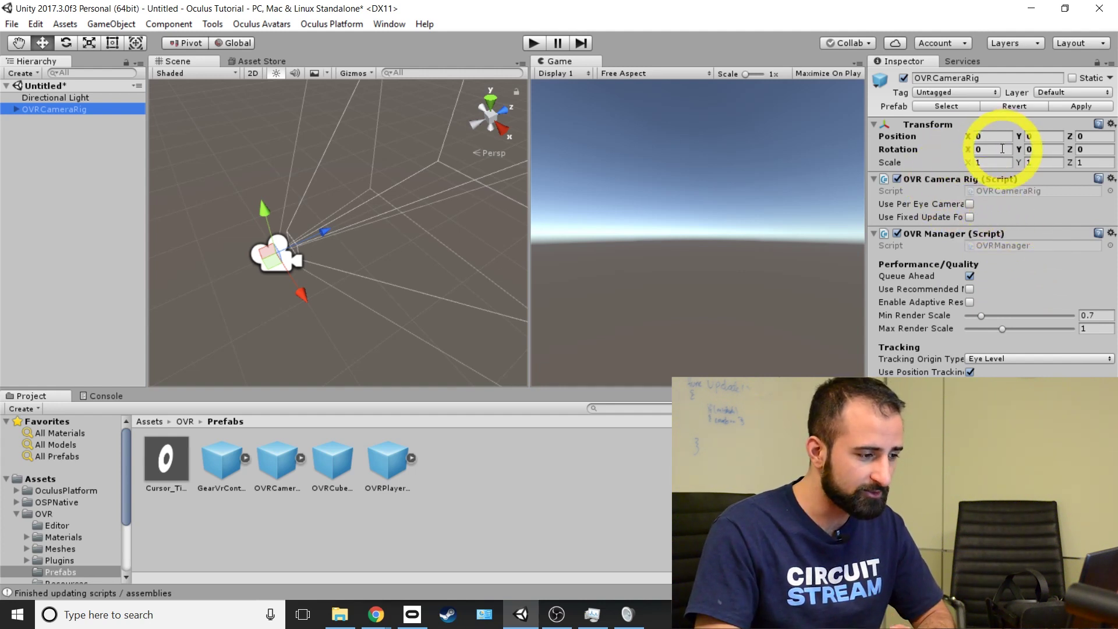
left_click(945, 234)
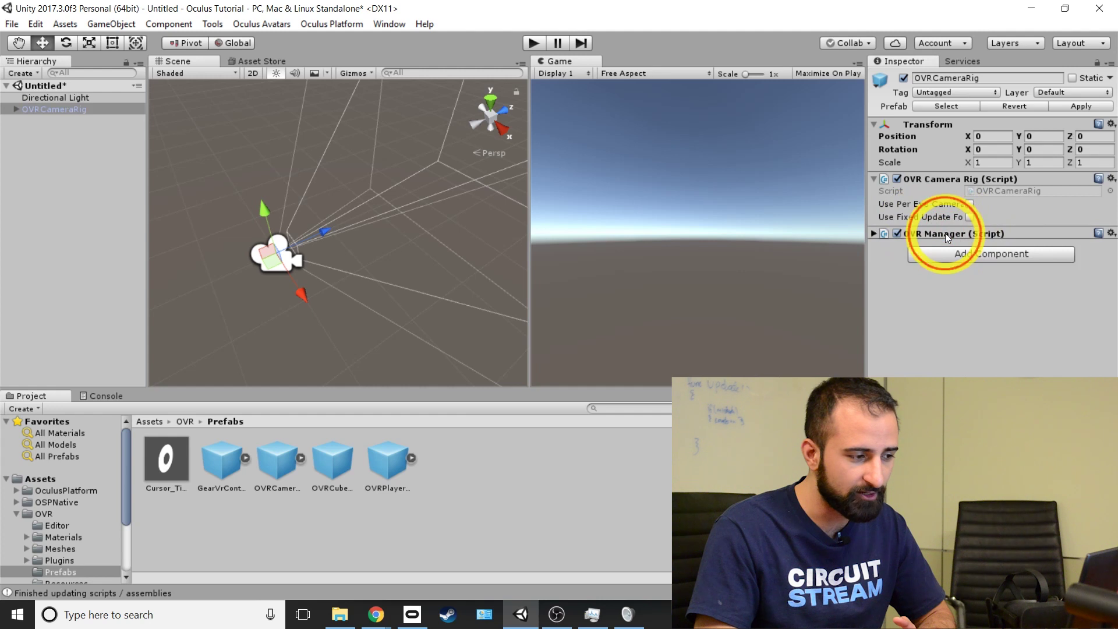
left_click(944, 233)
left_click(944, 233)
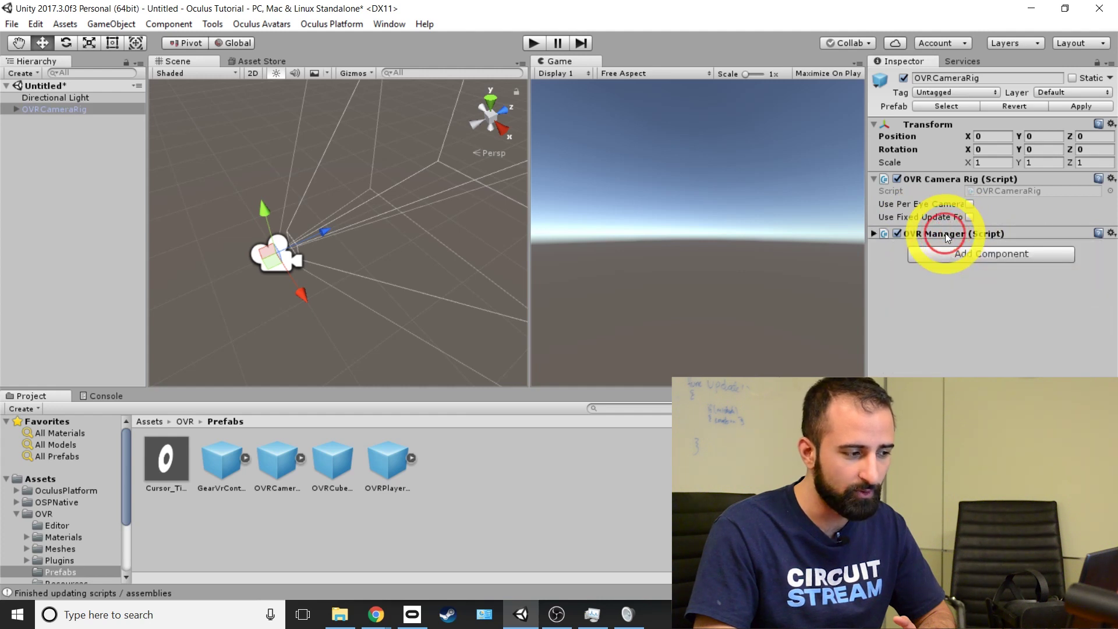
left_click(945, 233)
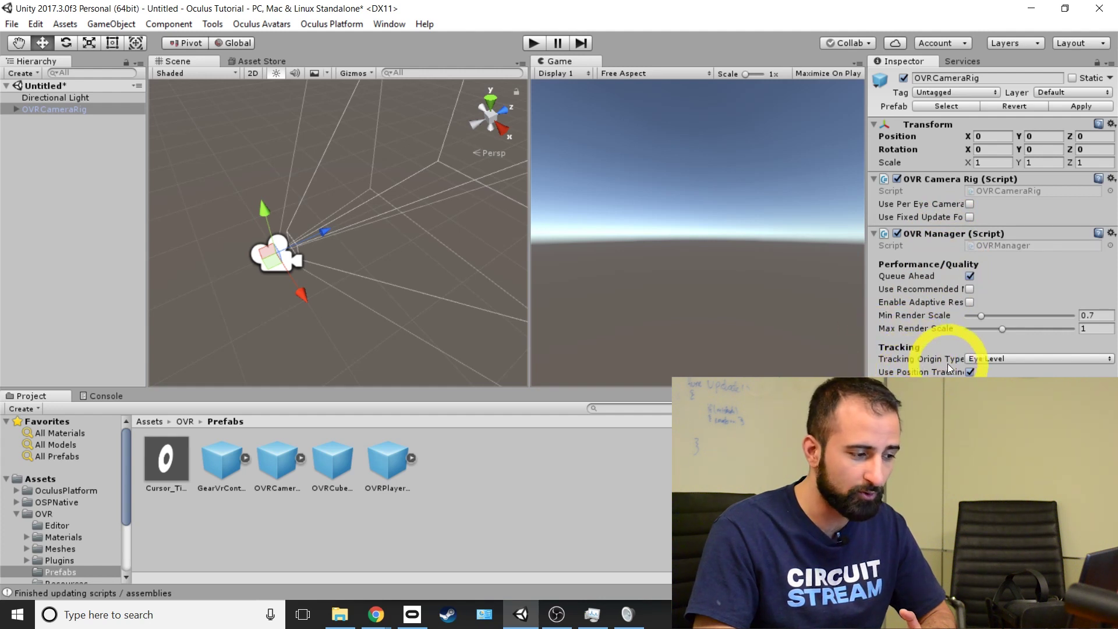
left_click(1023, 360)
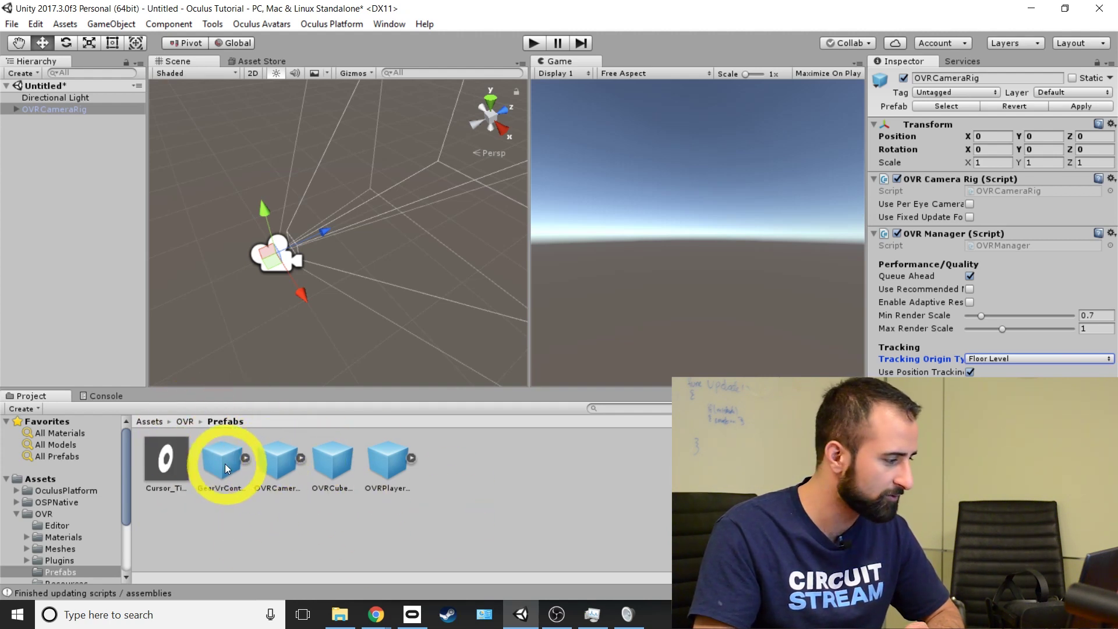
Browse to Assets > OvrAvatar > Content > Prefabs and select the LocalAvatar prefab.
left_click(149, 424)
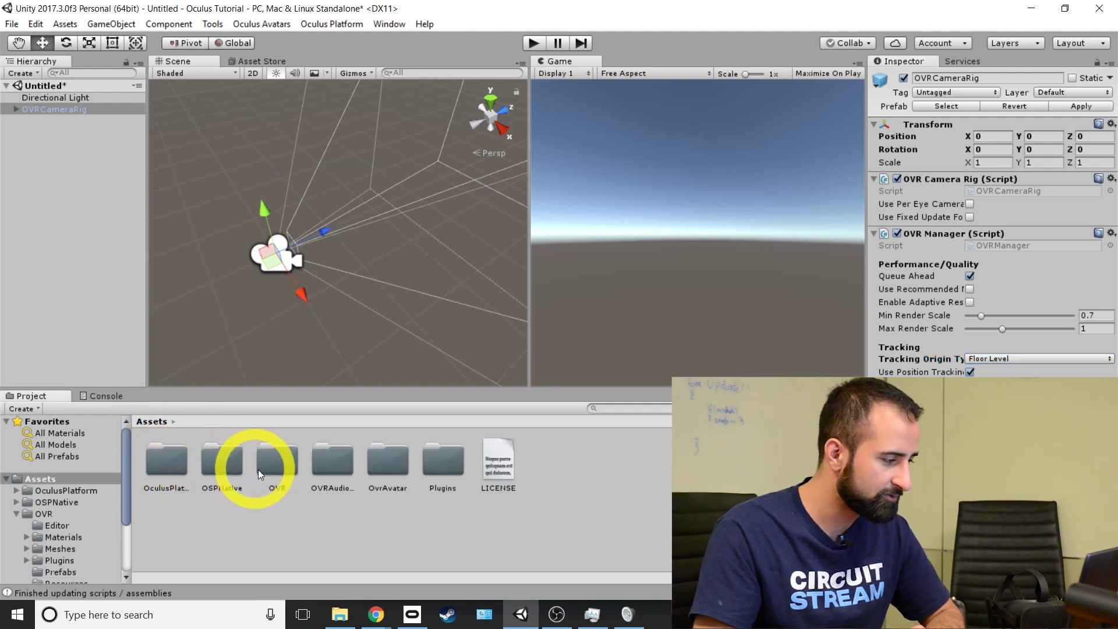
double_click(387, 468)
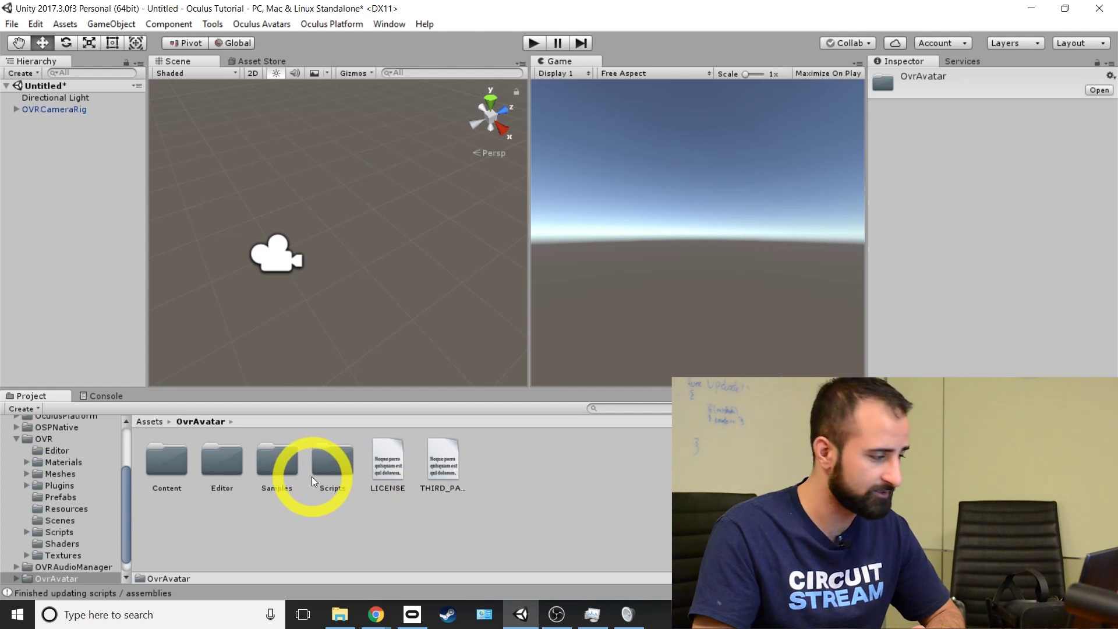
double_click(179, 464)
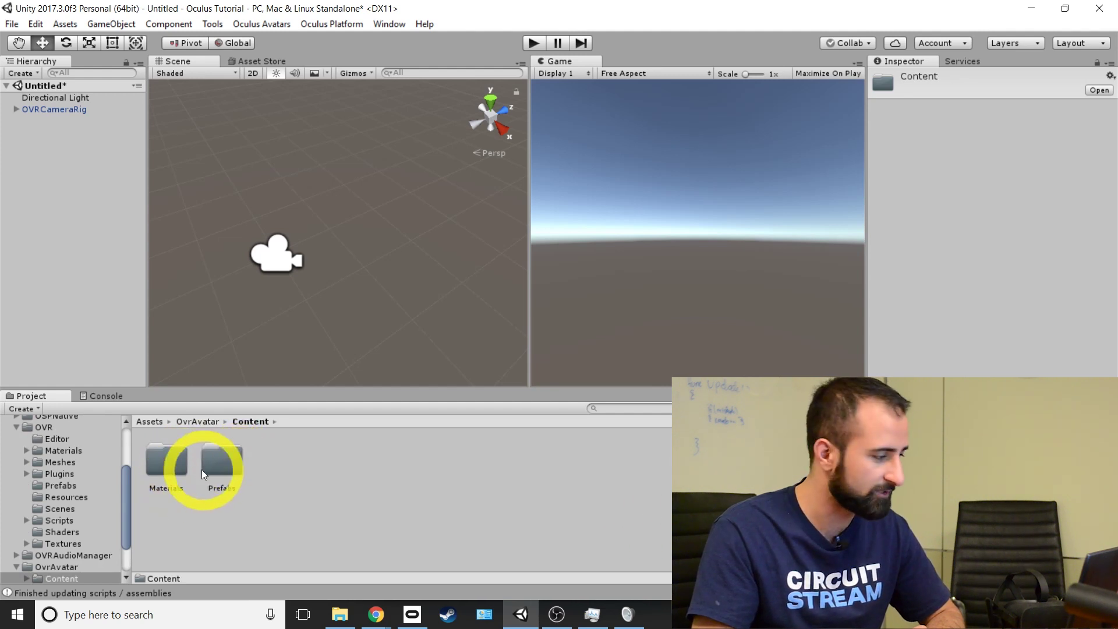
double_click(229, 466)
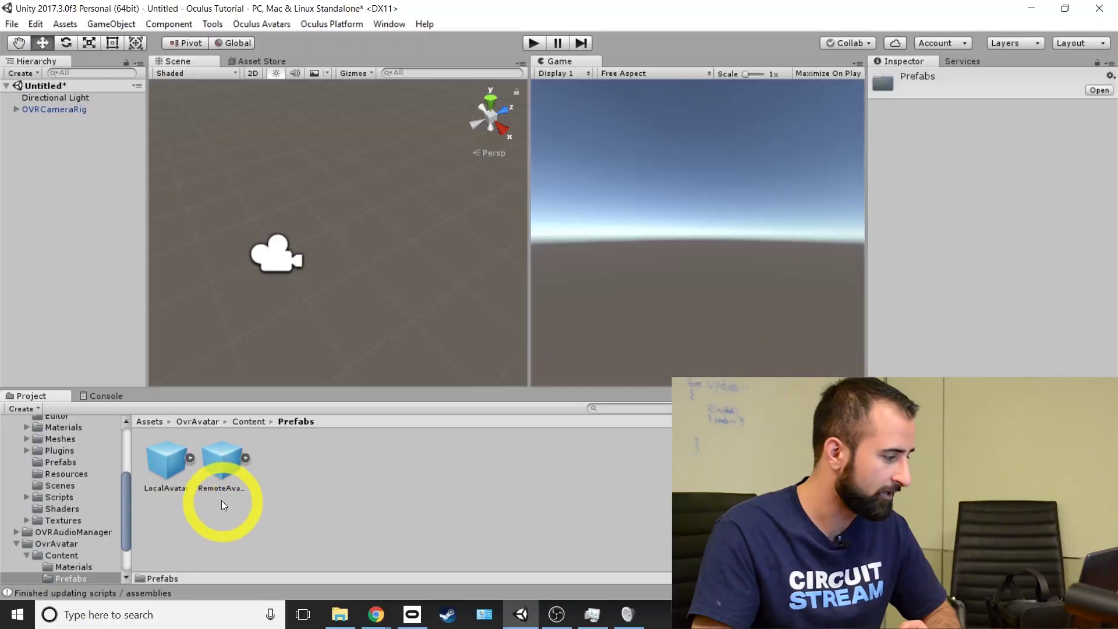
left_click(171, 454)
Place the LocalAvatar prefab in the Hierarchy and frame it in the Scene view.
left_click_drag(170, 454, 85, 213)
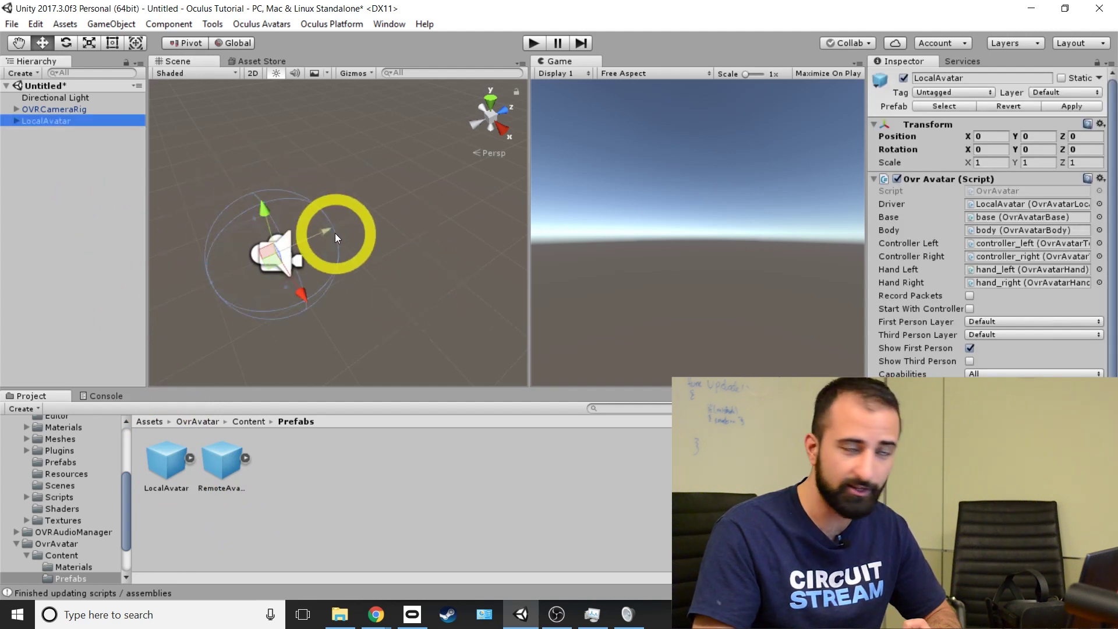
middle_click_drag(351, 208, 428, 186)
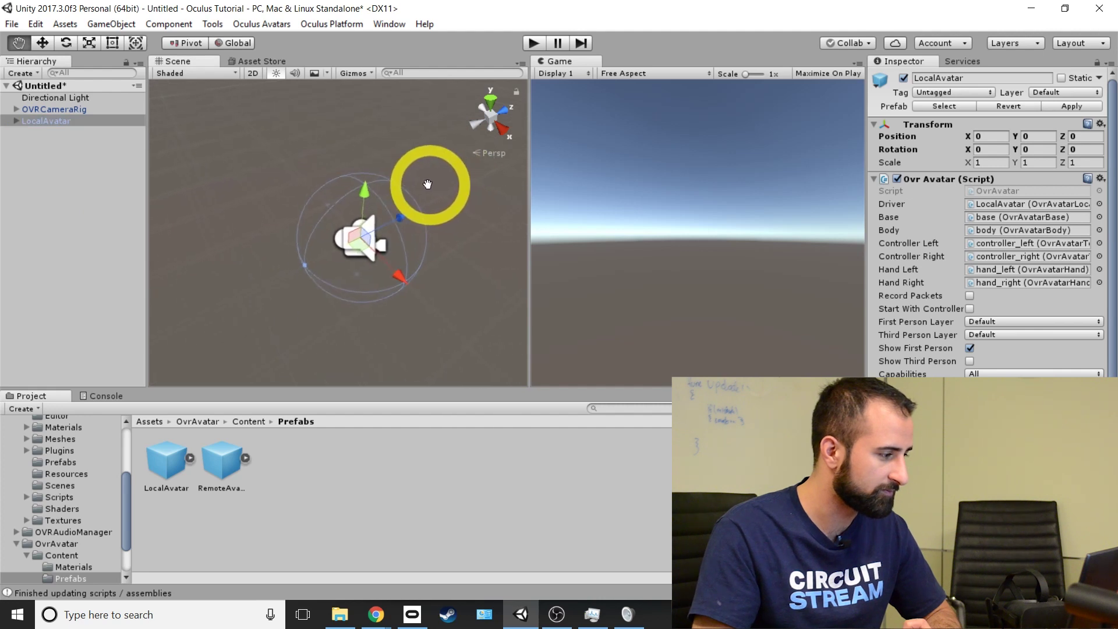
scroll(428, 216, "up", 2)
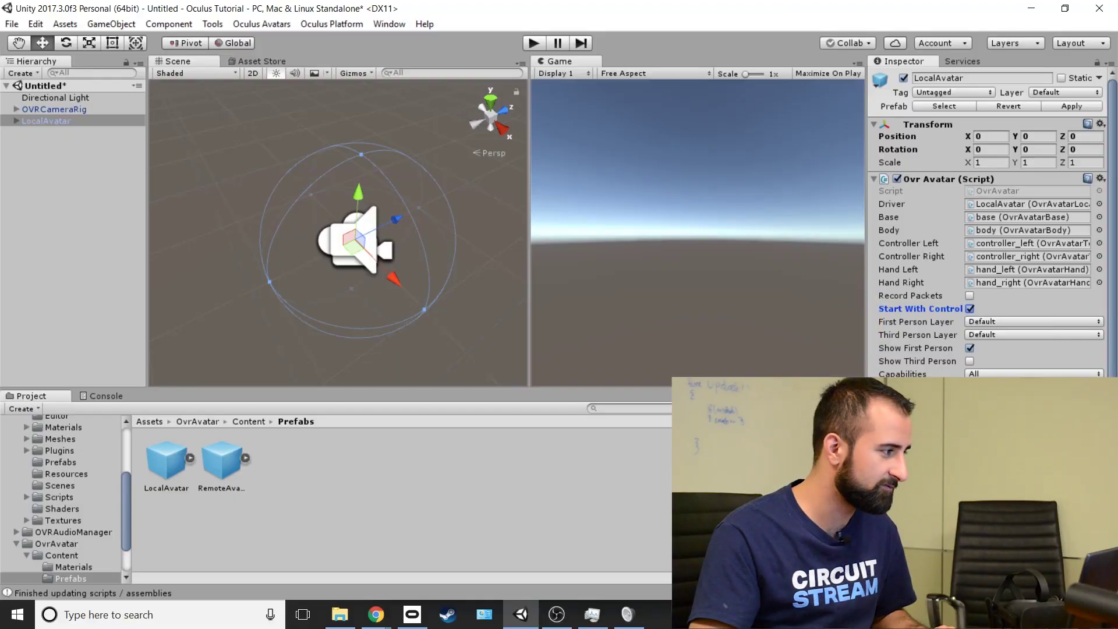
Save the current scene as 'demo' in the project's Assets folder.
left_click(11, 24)
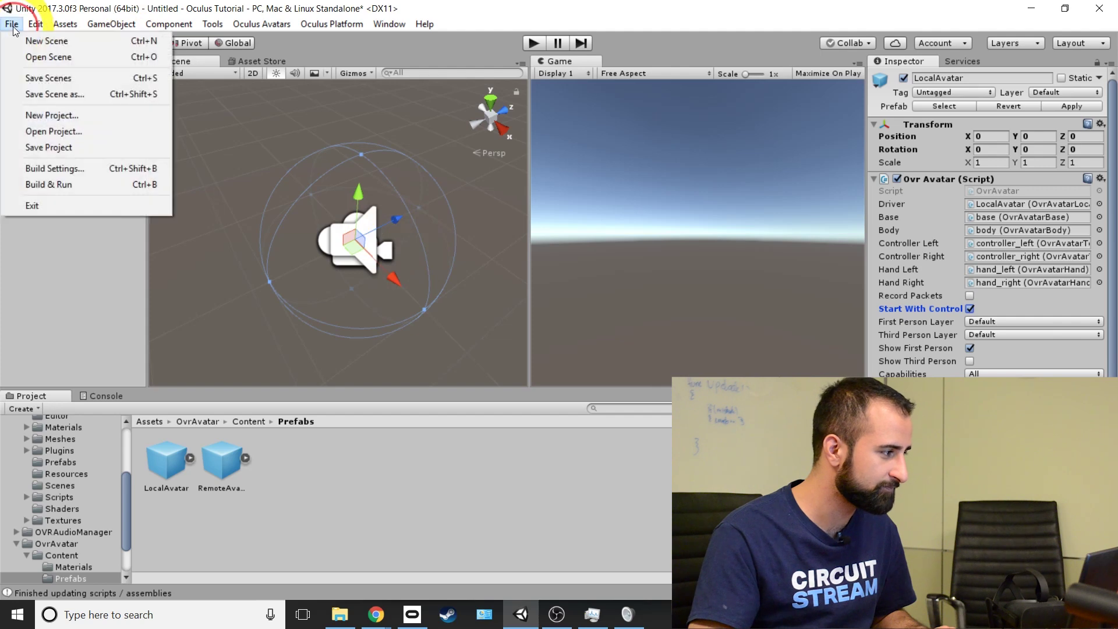
left_click(29, 73)
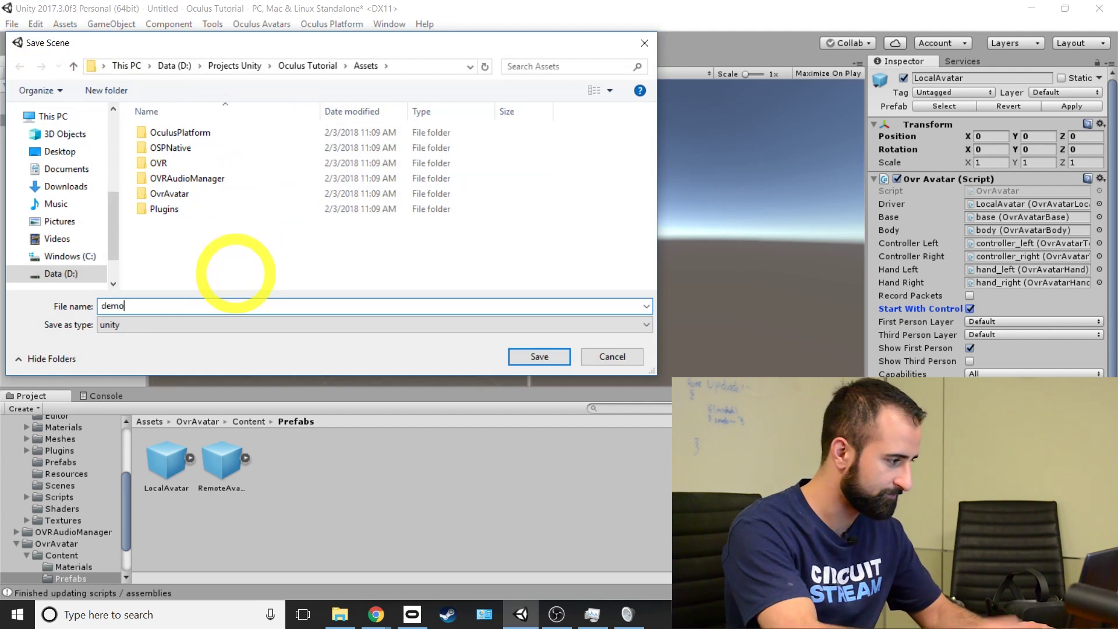
left_click(529, 358)
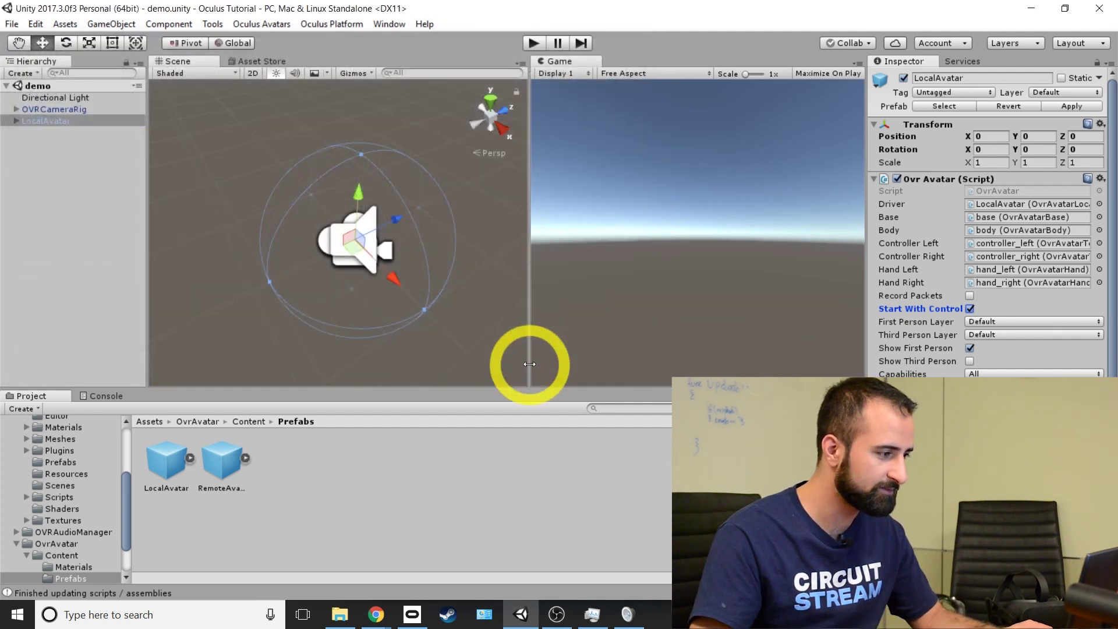